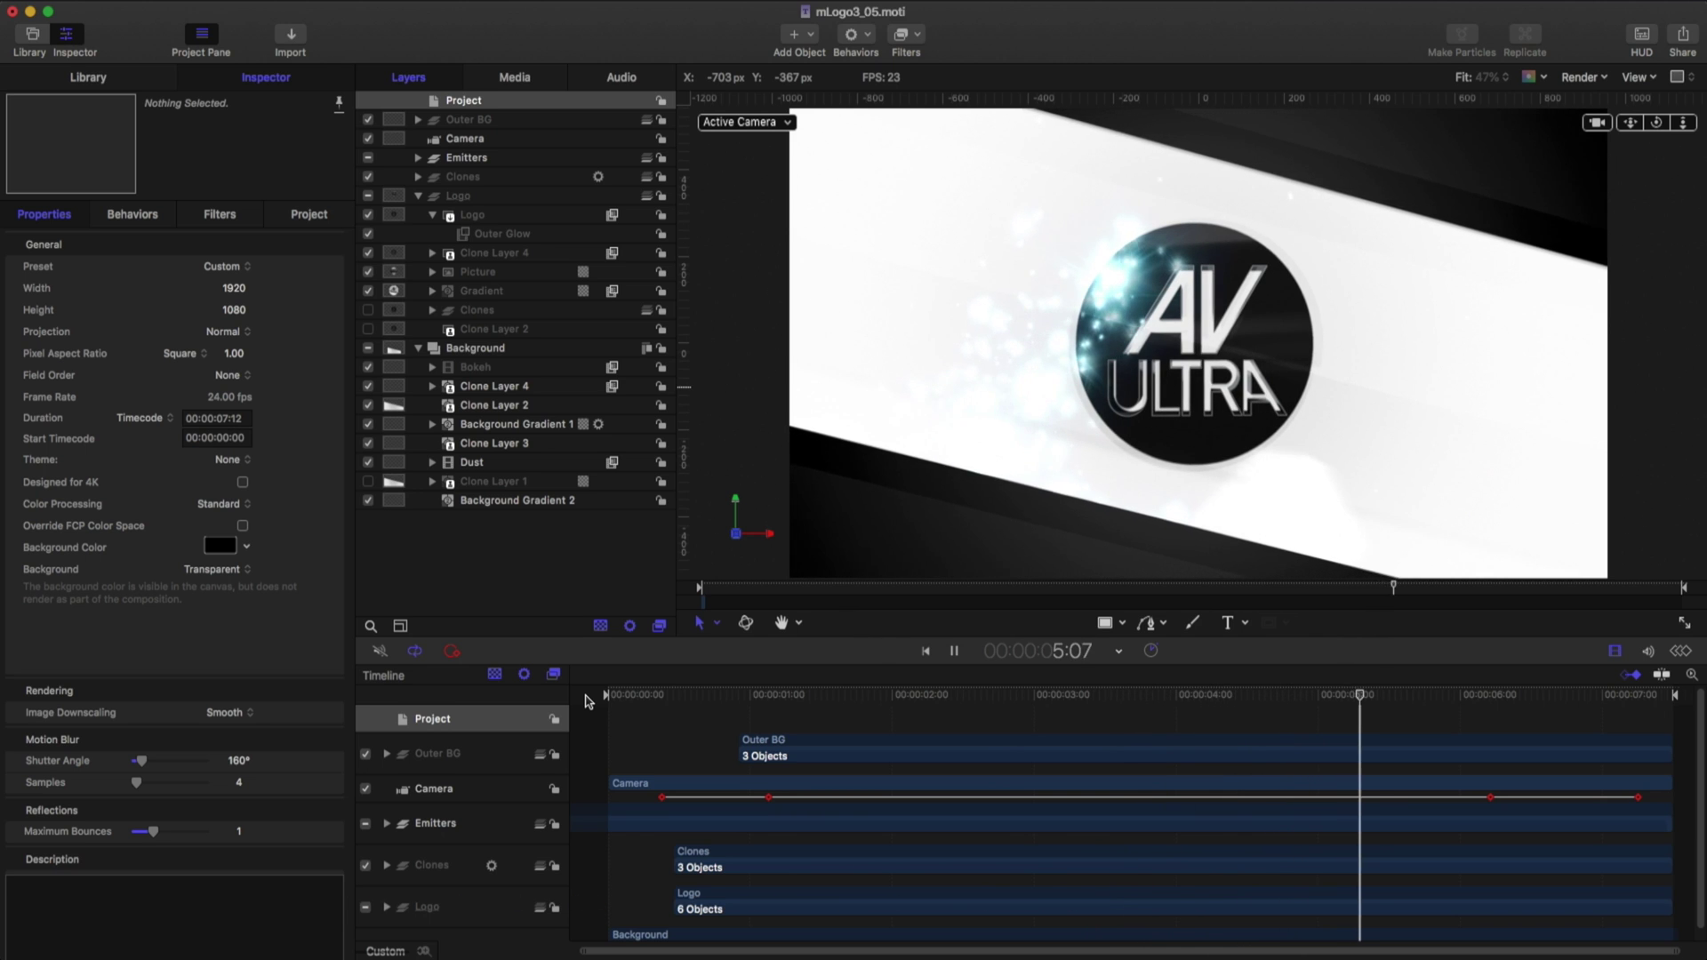
- Replay the animation and review the project's published parameters and general settings
click(605, 695)
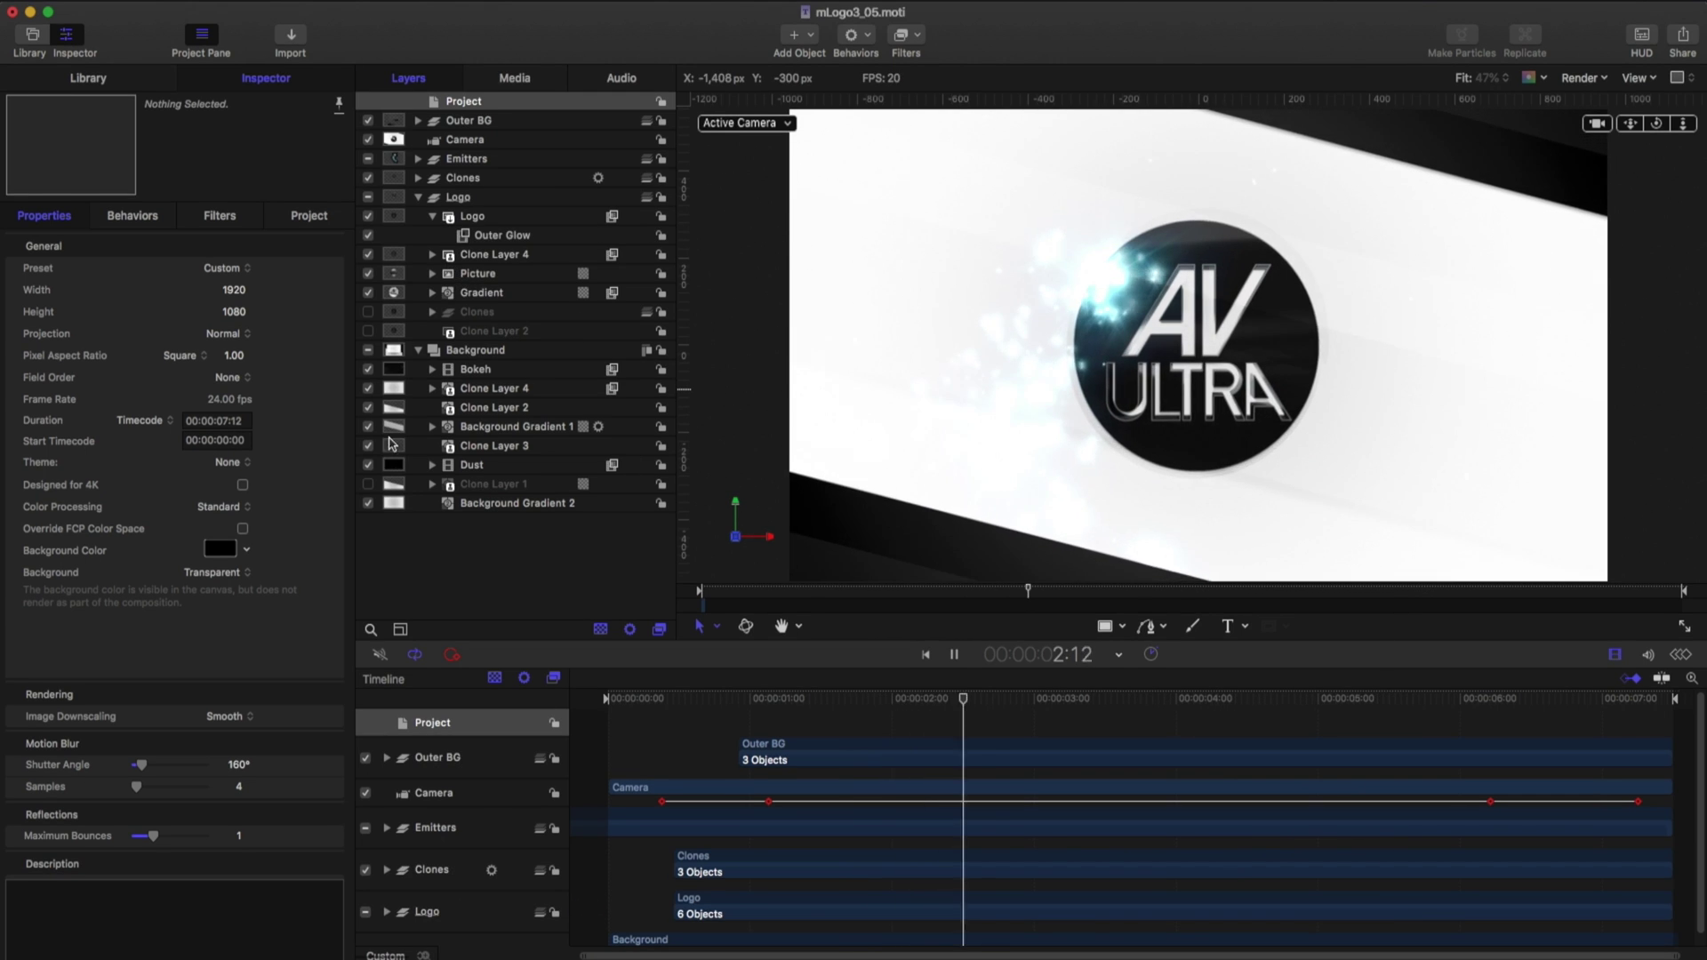
key(space)
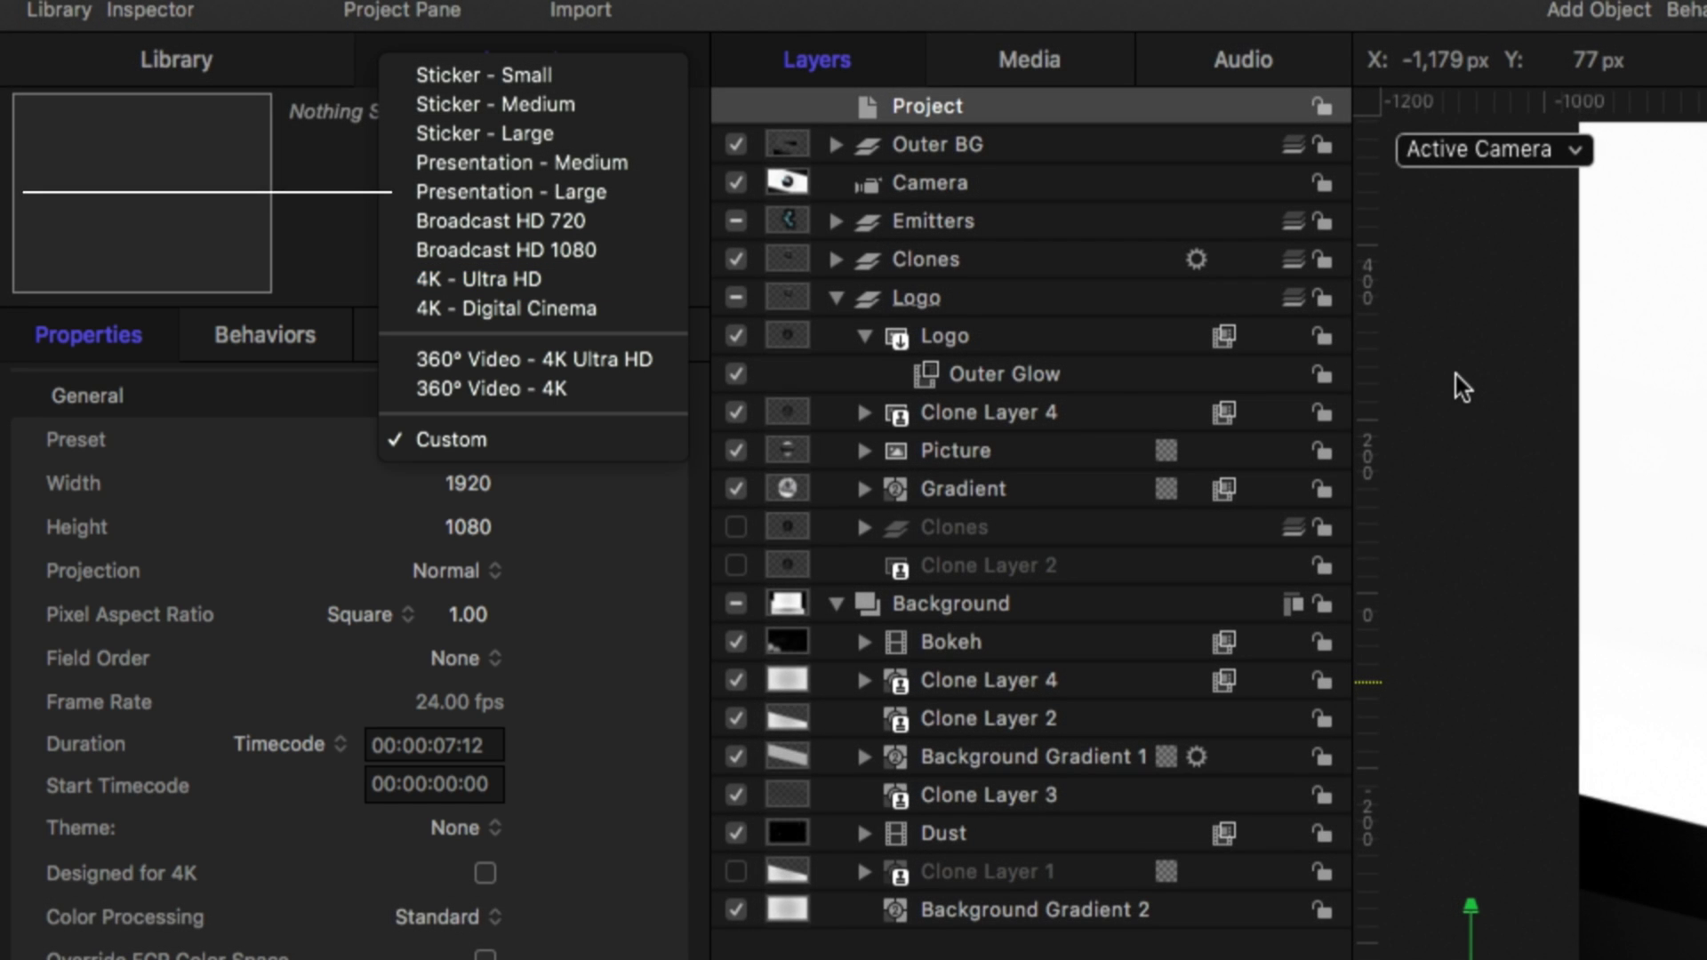
click(592, 520)
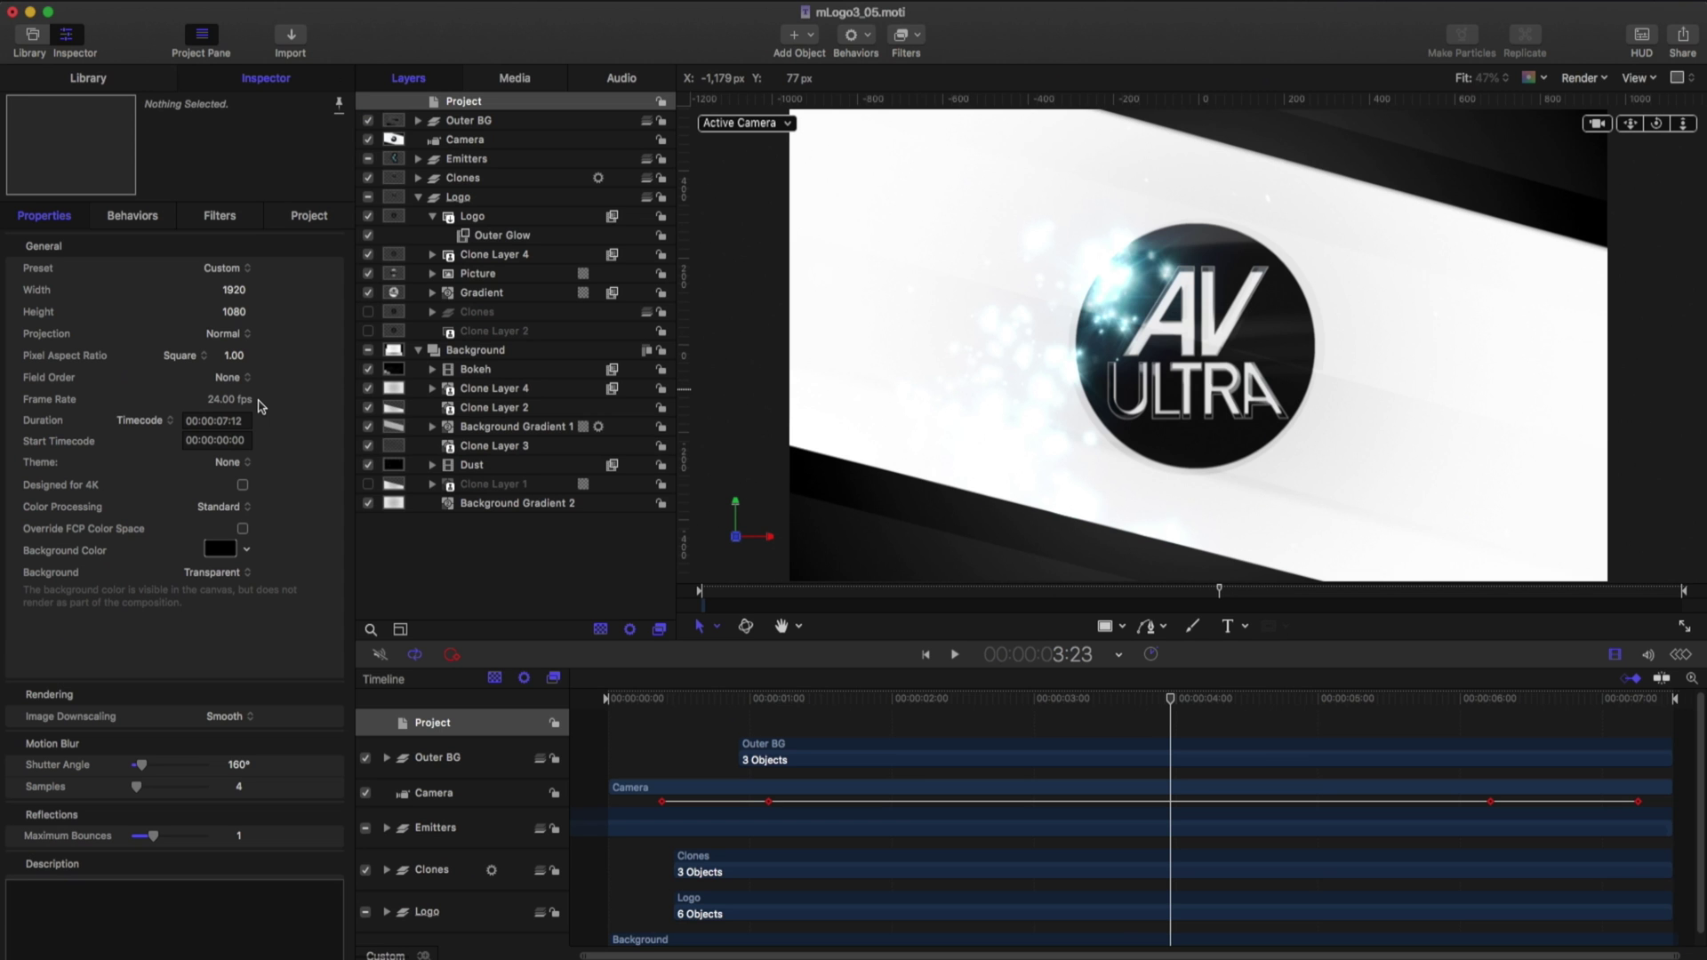
click(440, 102)
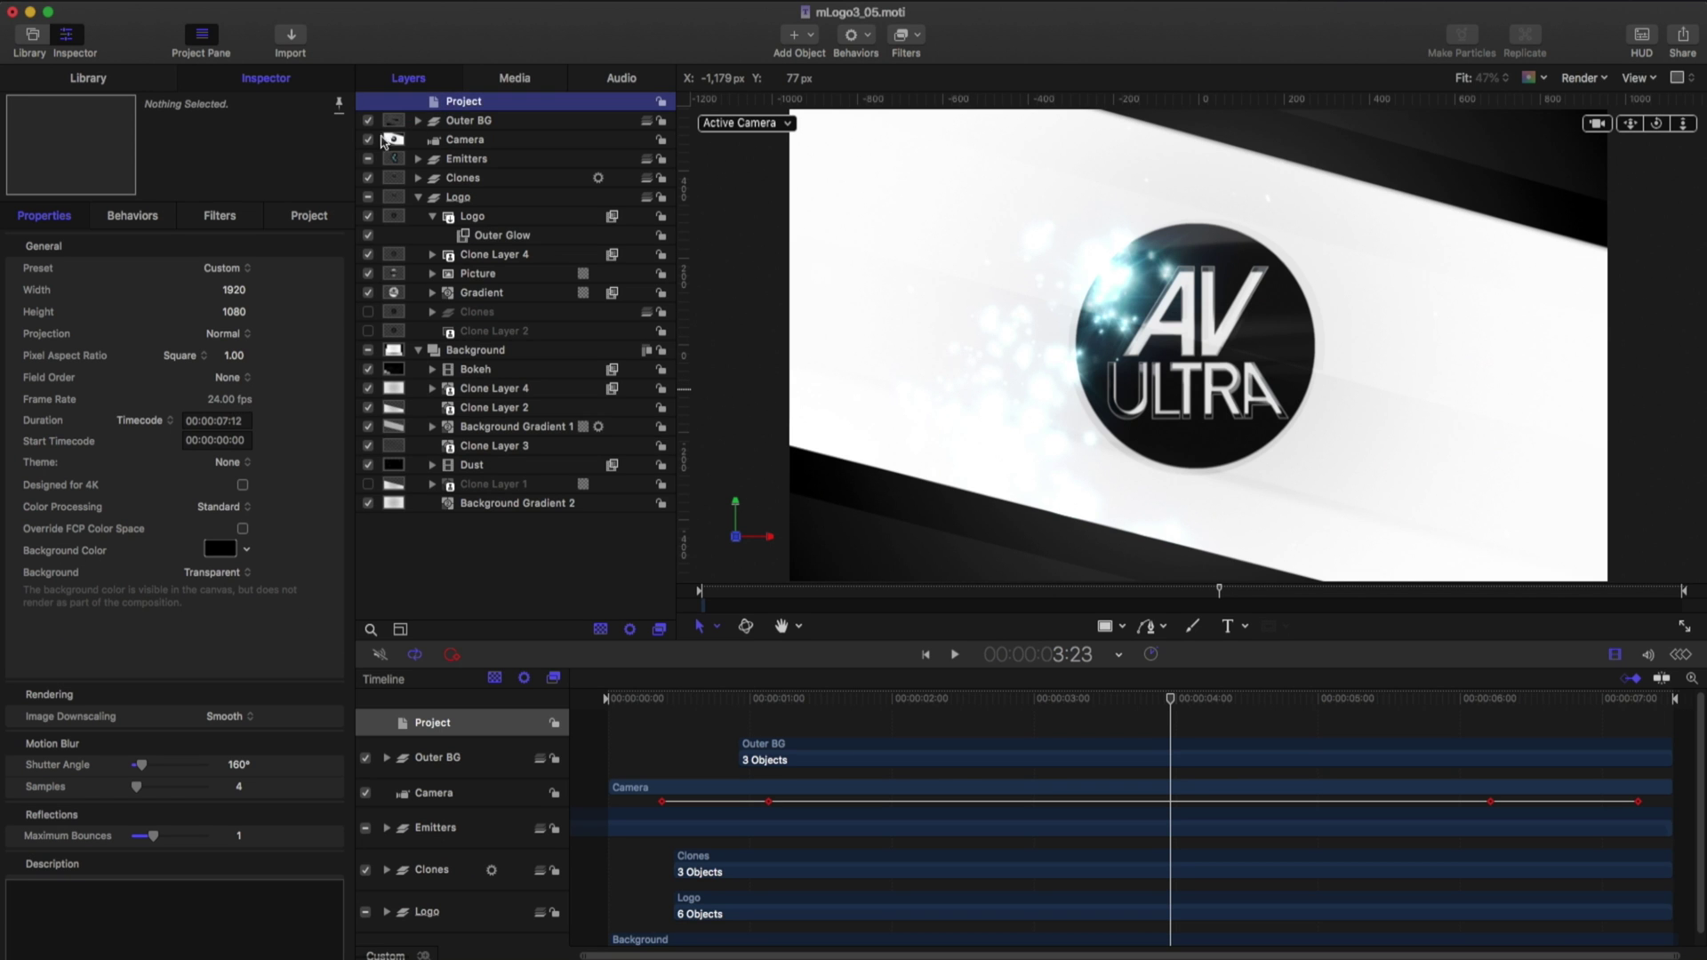
click(311, 217)
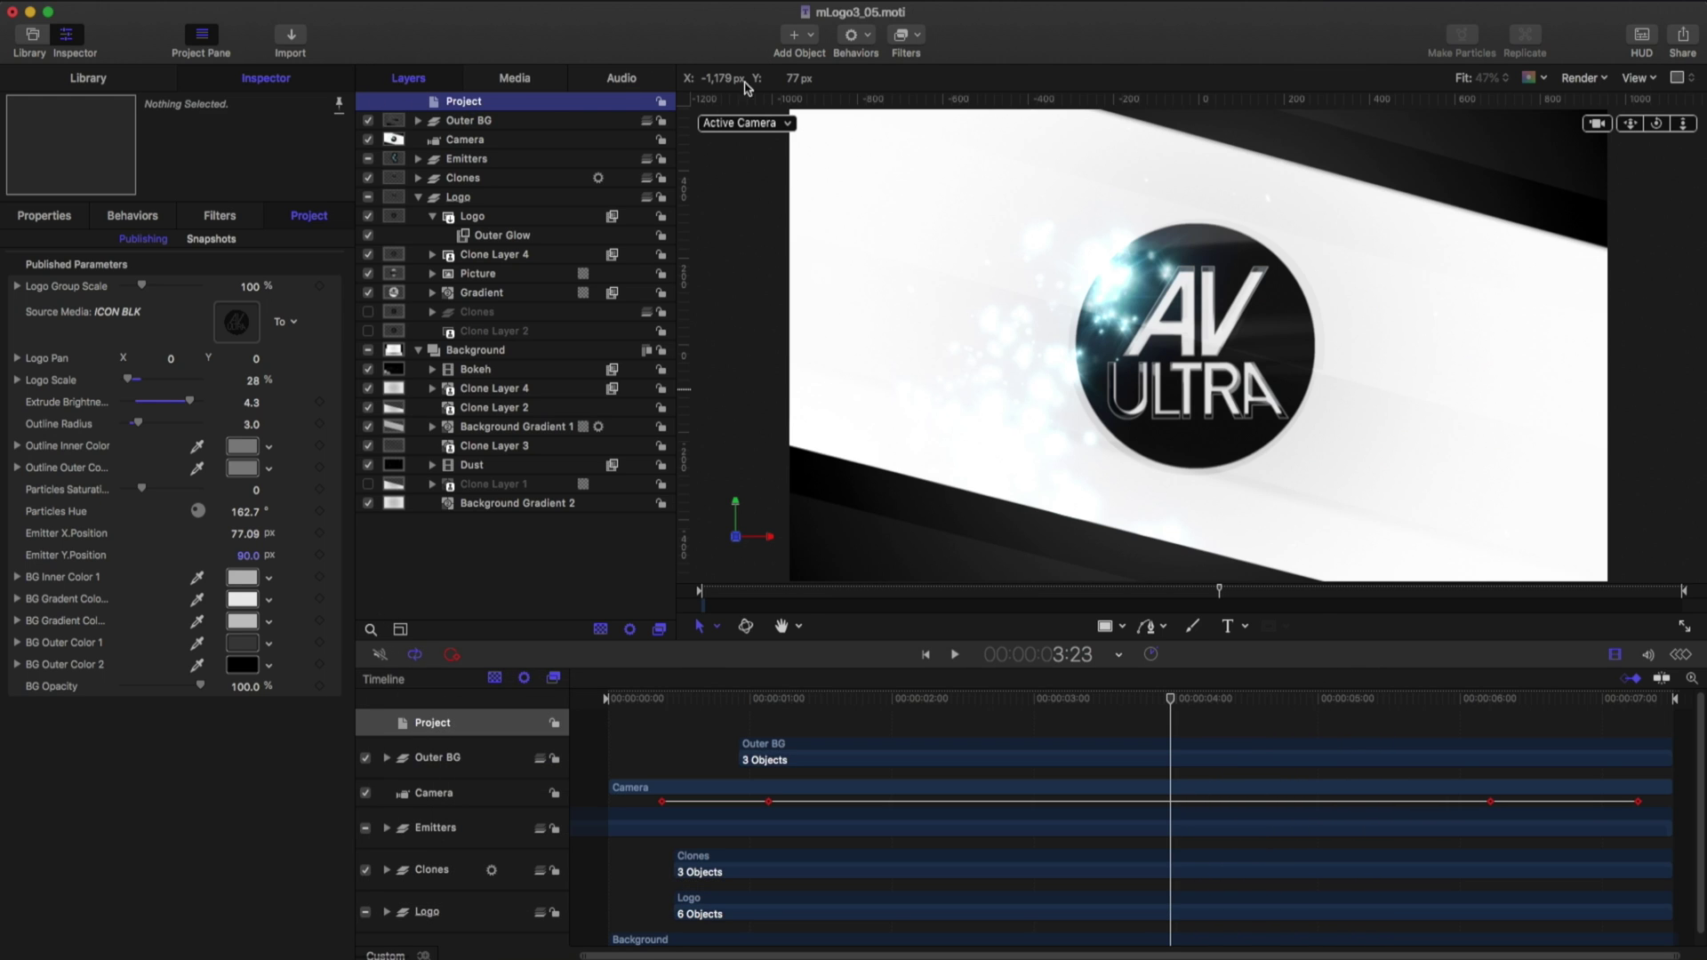
drag(1170, 698, 662, 697)
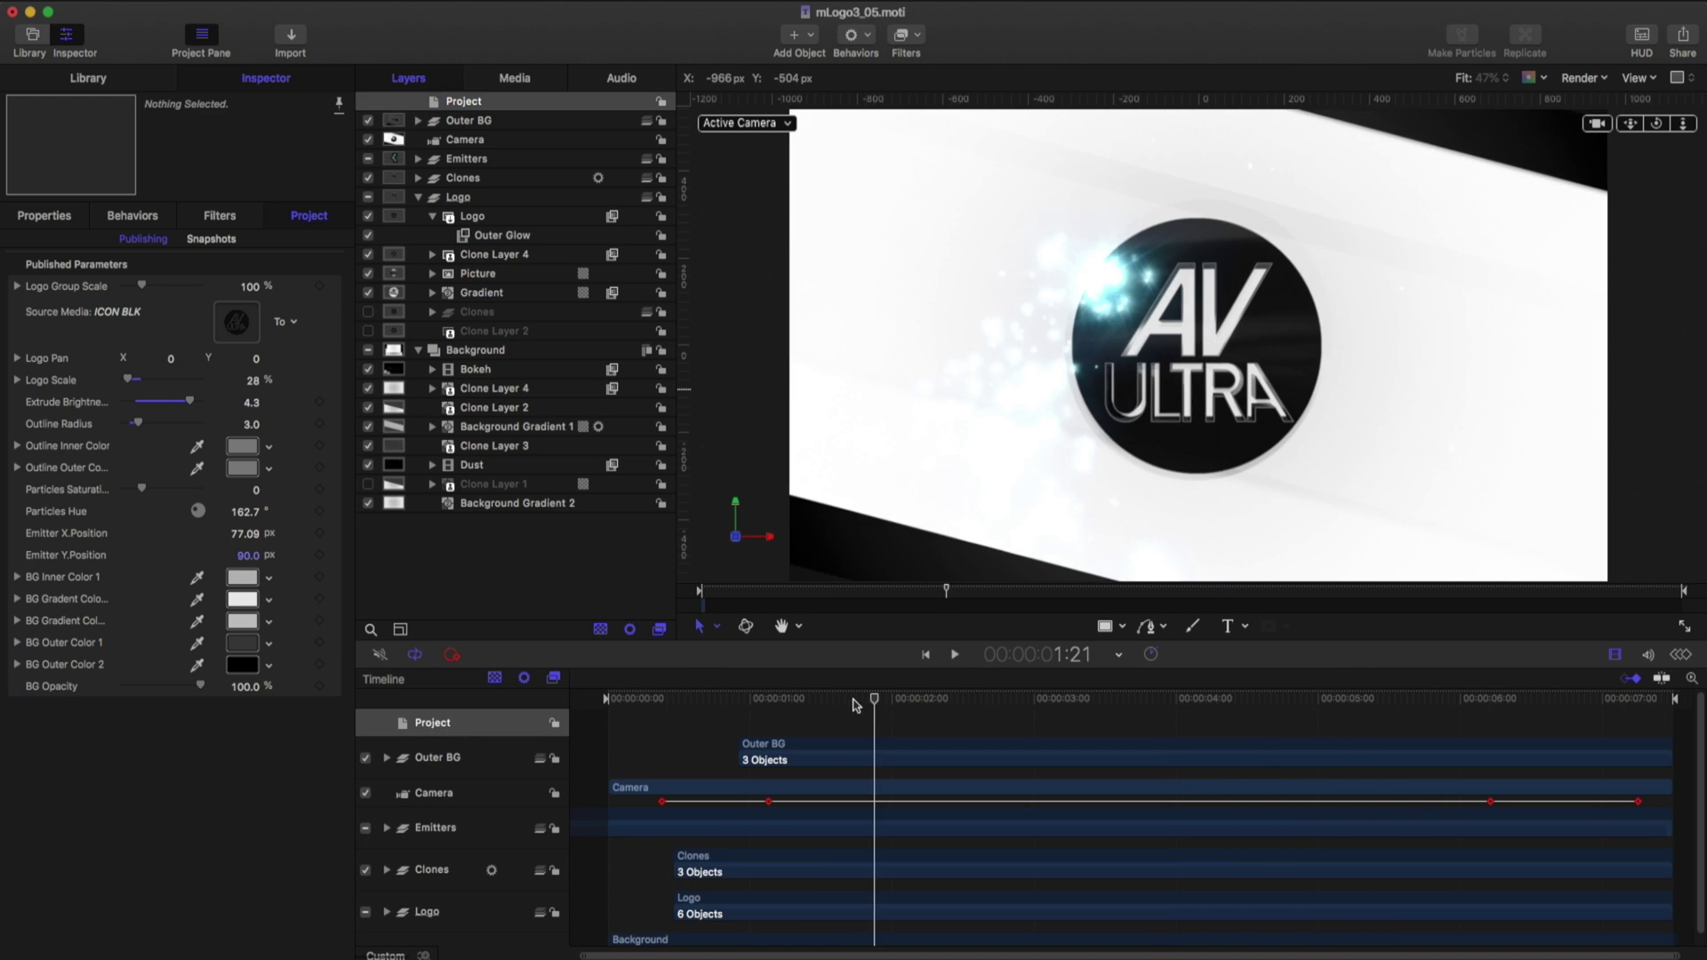
key(space)
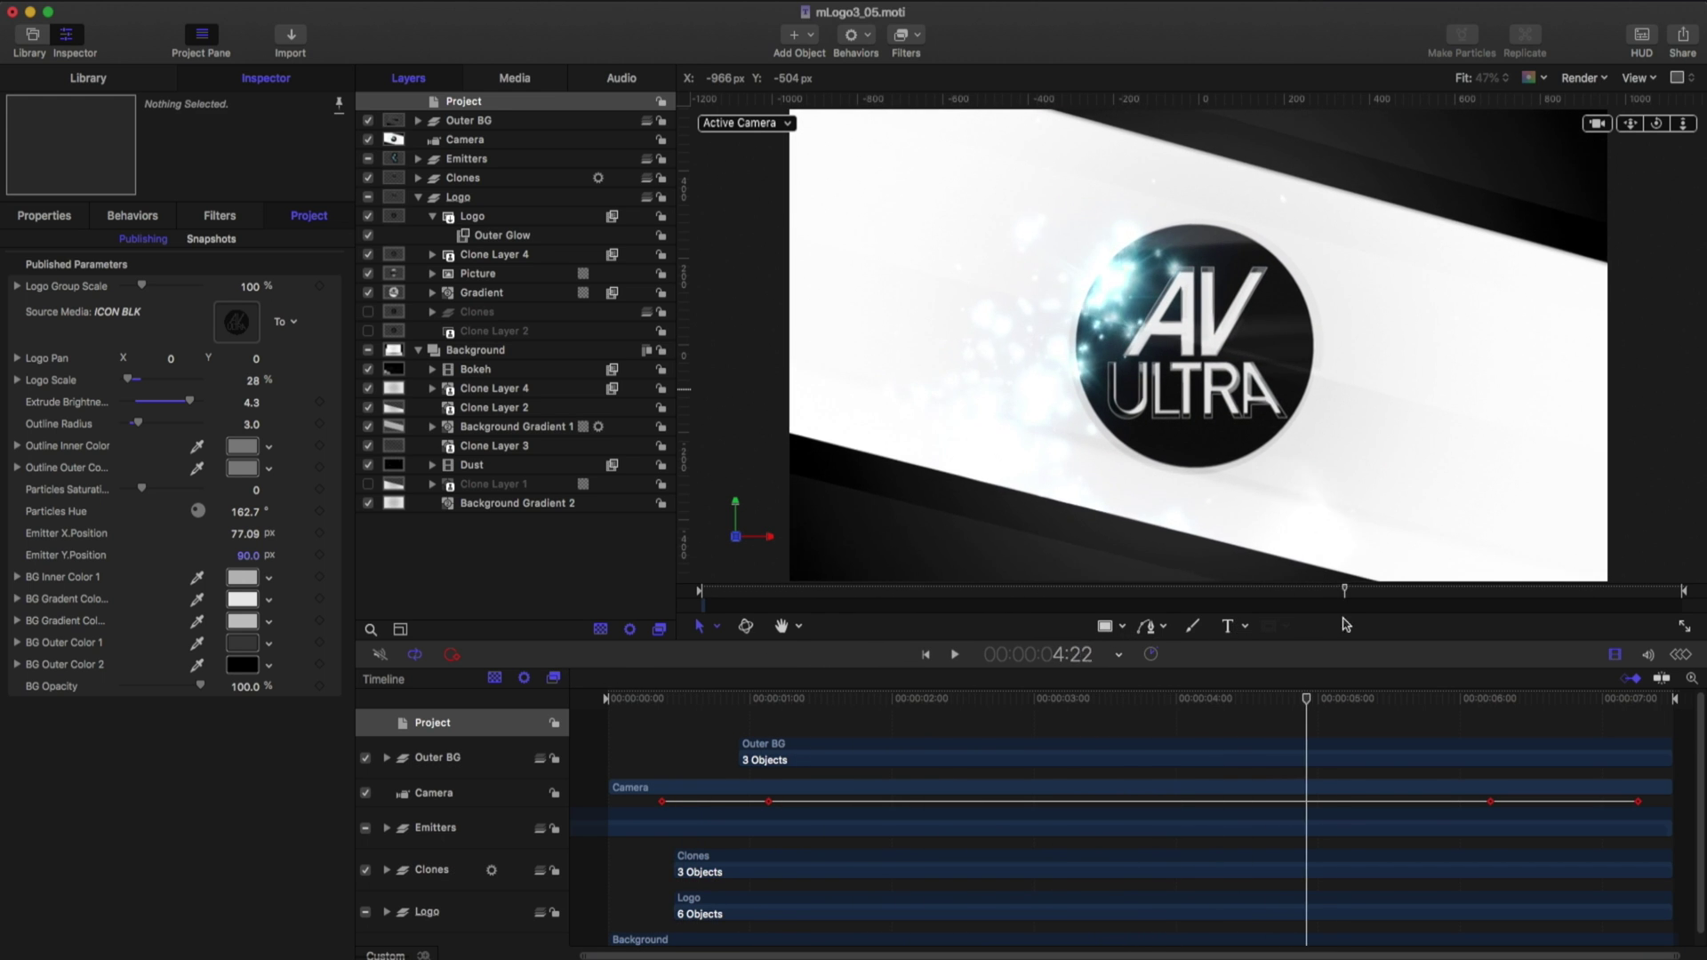
drag(1429, 698, 1027, 697)
click(773, 698)
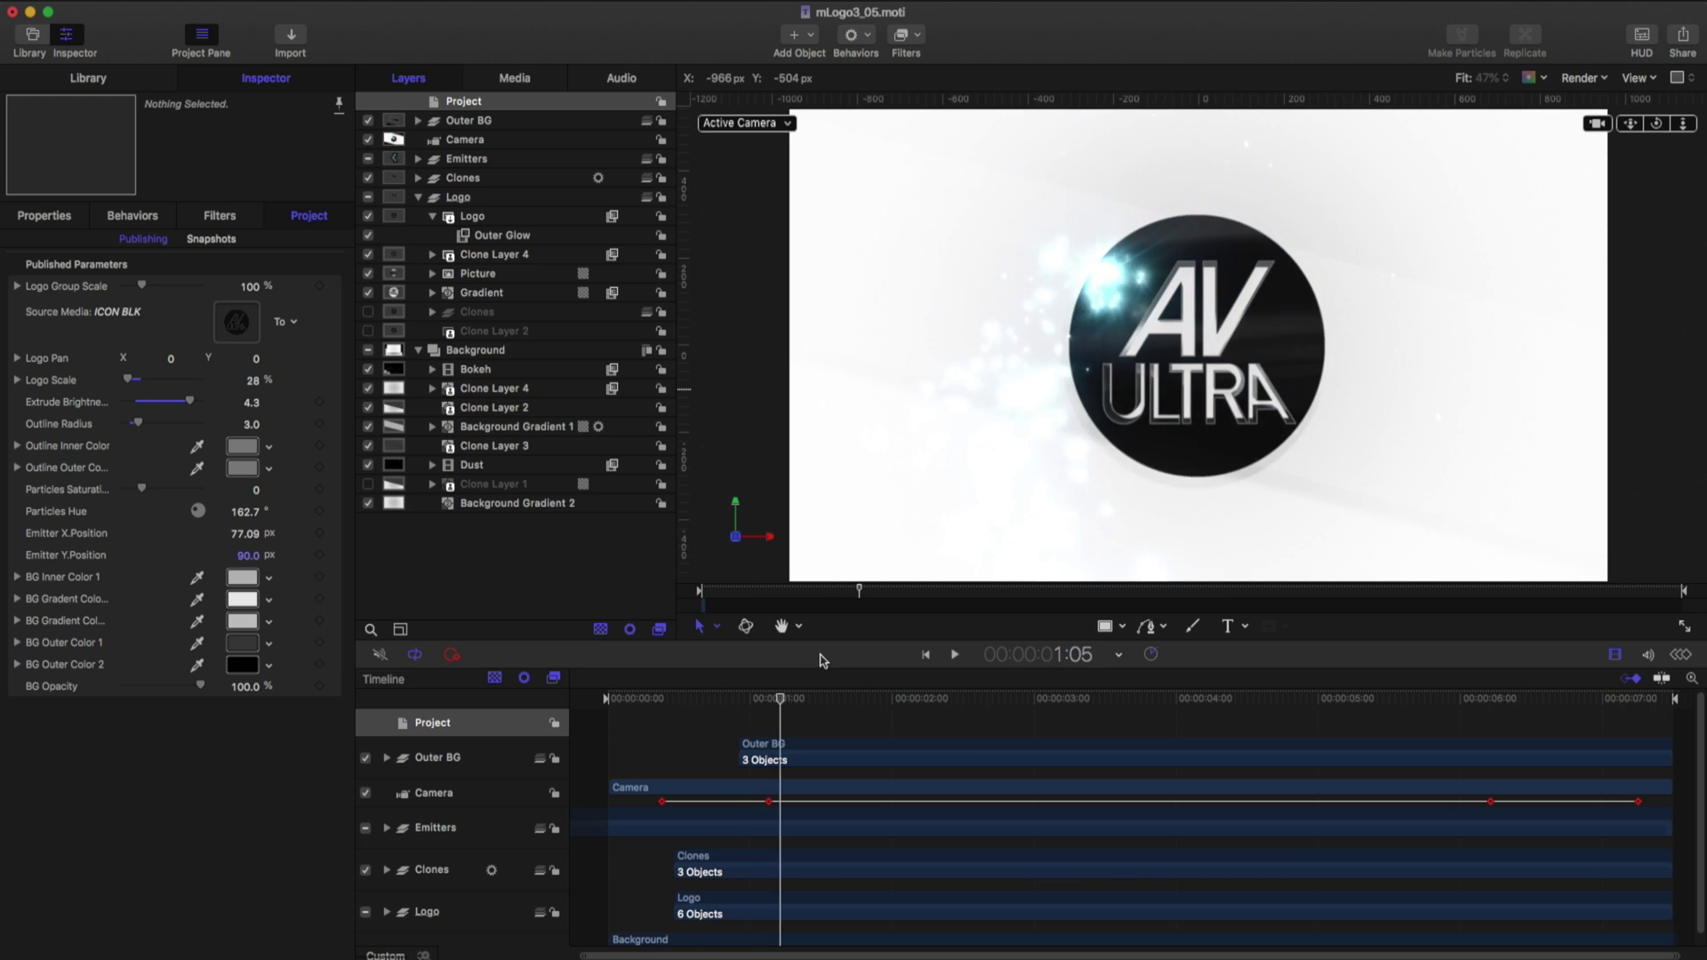
click(44, 215)
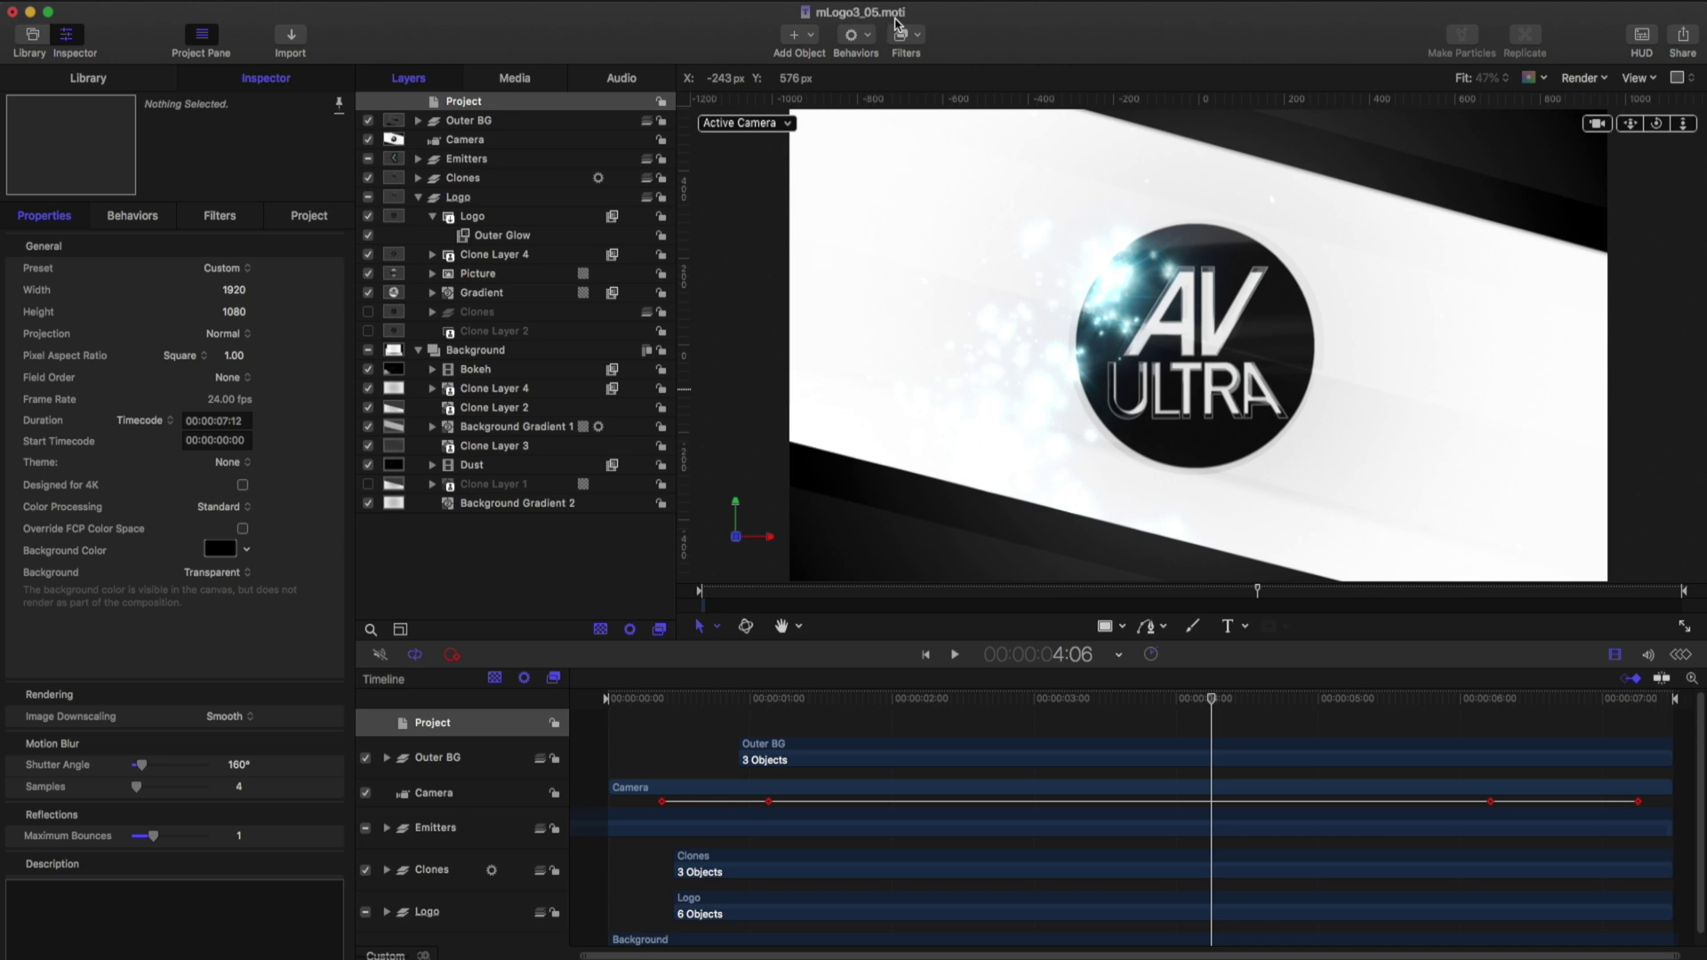
- Open mLogo3_05.moti from the Finder search results in TextEdit
mouse_move(147, 951)
click(119, 916)
drag(791, 864, 723, 818)
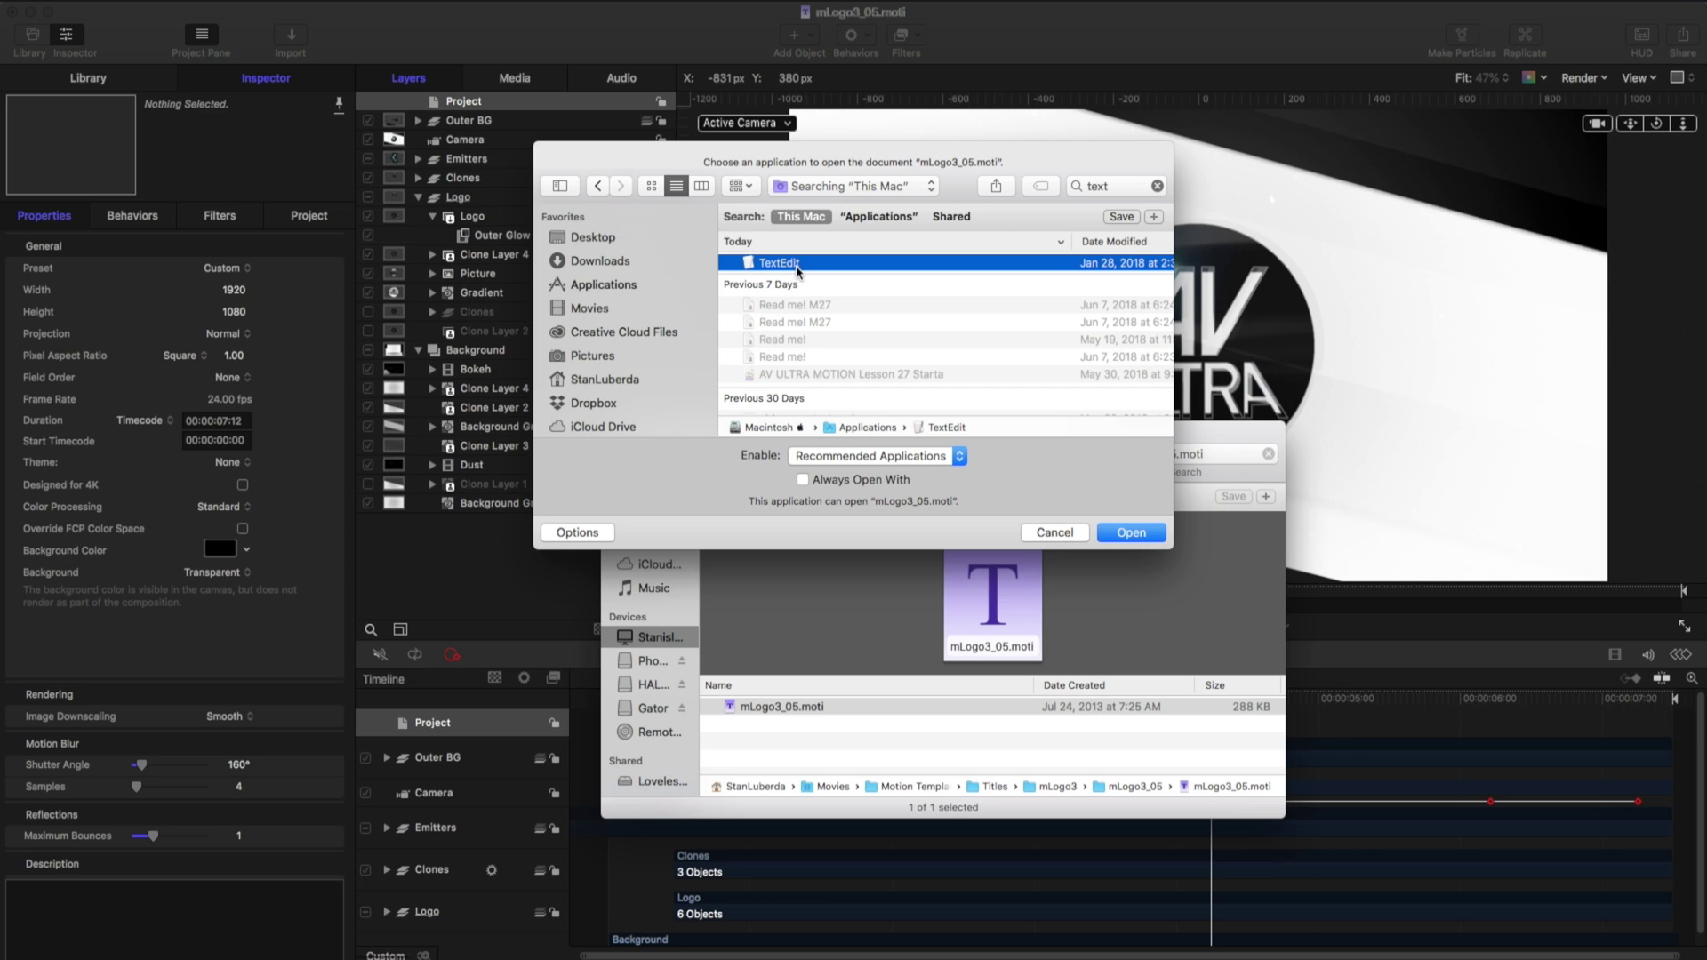
click(1130, 532)
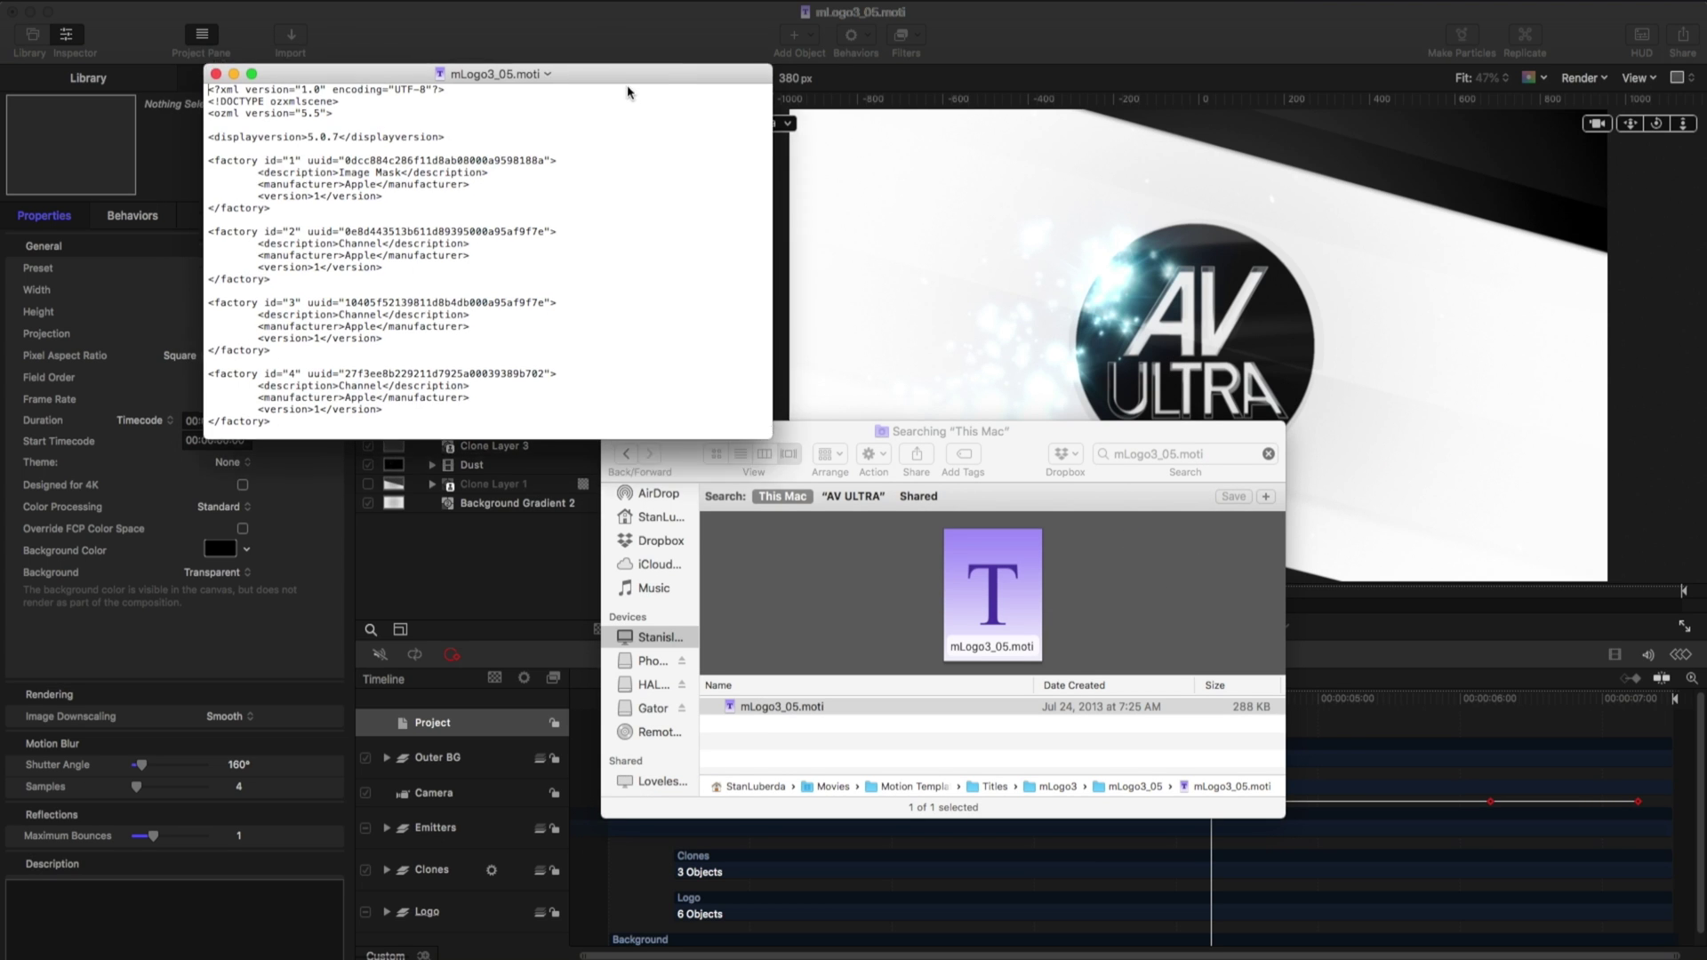
- Reposition the TextEdit window and search the XML for FrameRate
drag(628, 80, 814, 152)
drag(943, 515, 1228, 748)
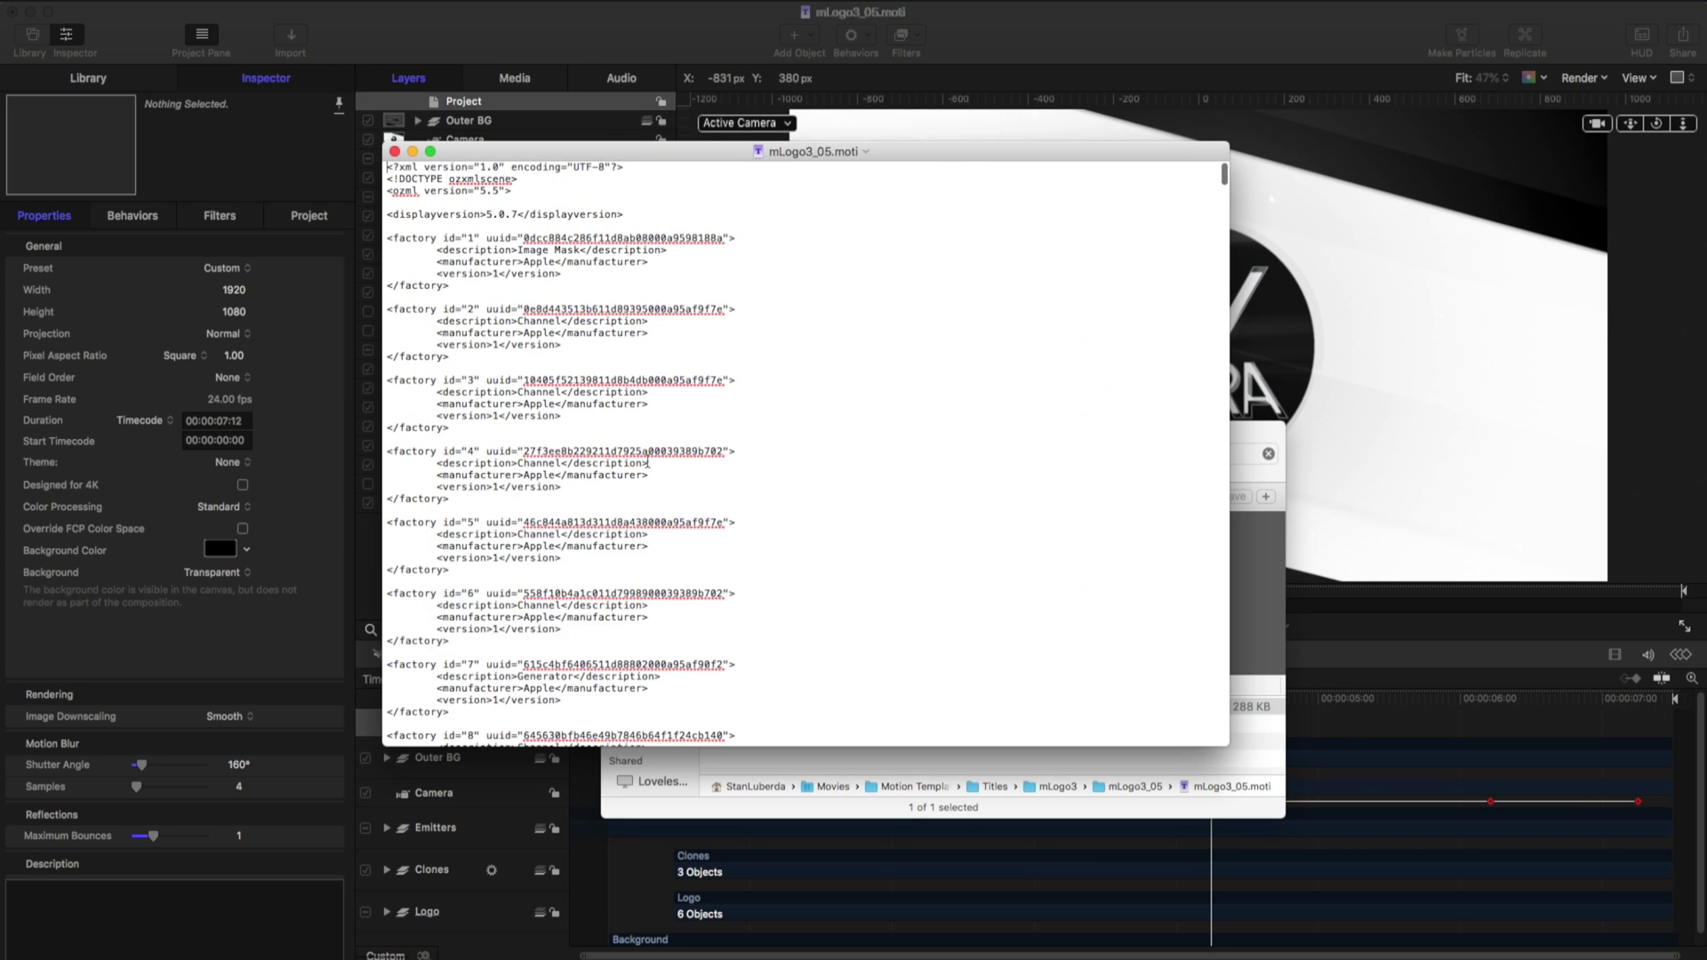
scroll(625, 453, down, 10)
scroll(625, 453, down, 5)
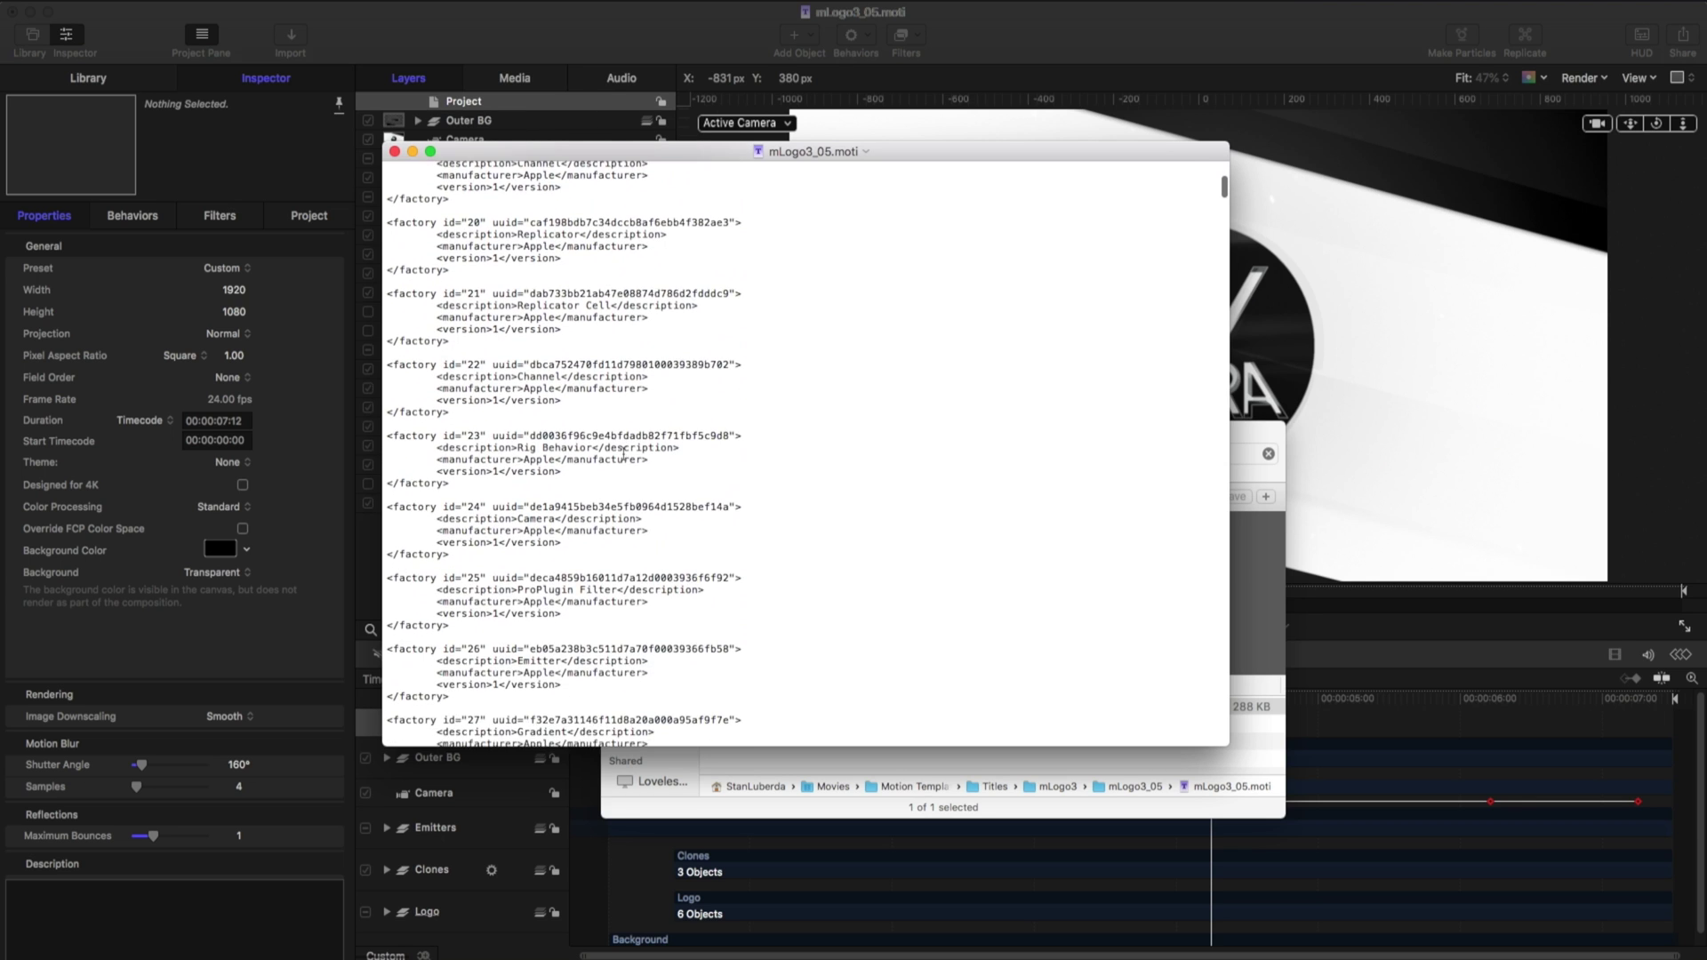
scroll(549, 417, down, 8)
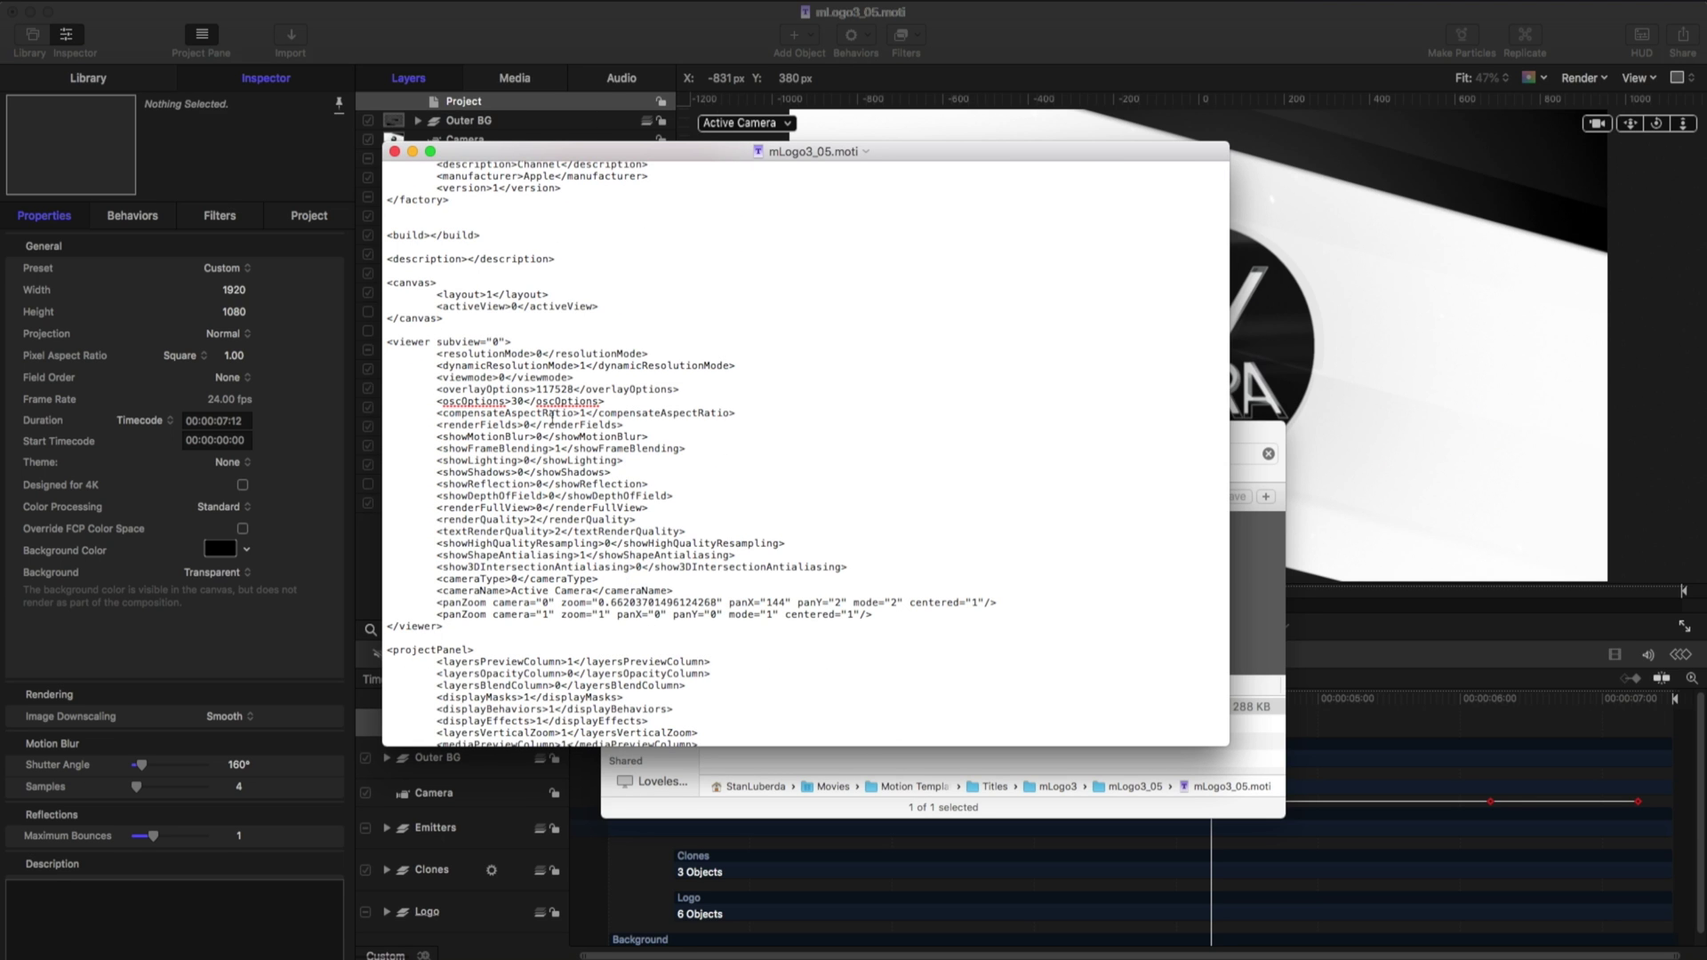
key(super+f)
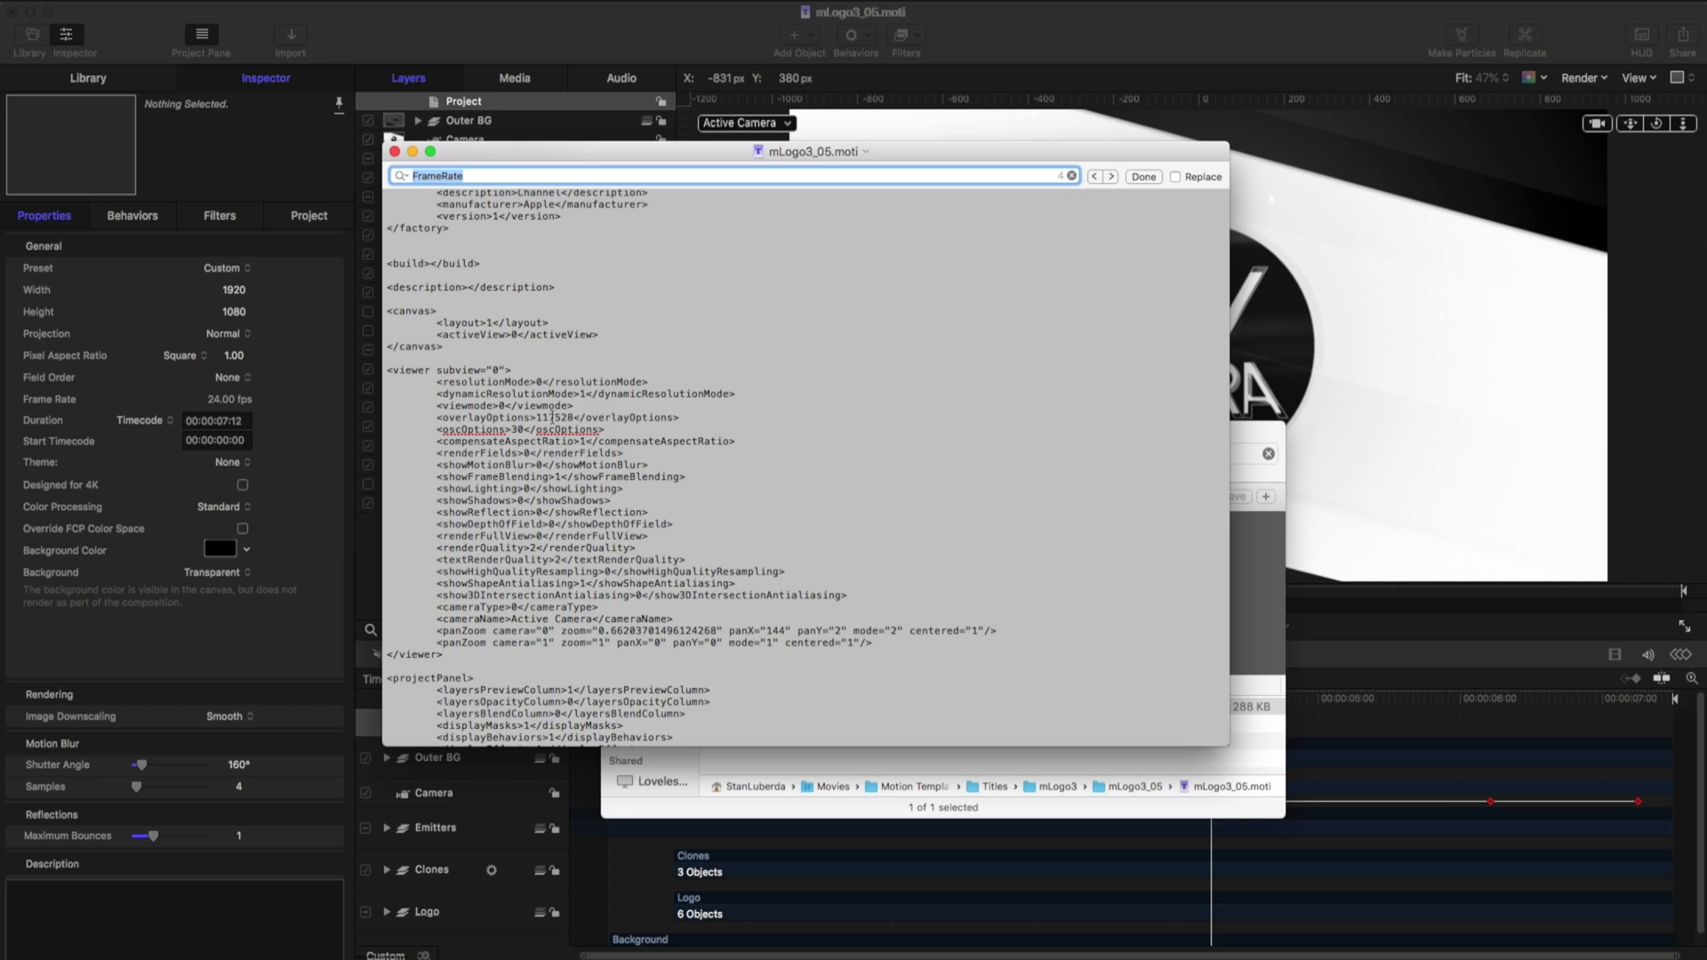
- Change the sceneSettings frameRate from 24 to 60 and save the file
key(Return)
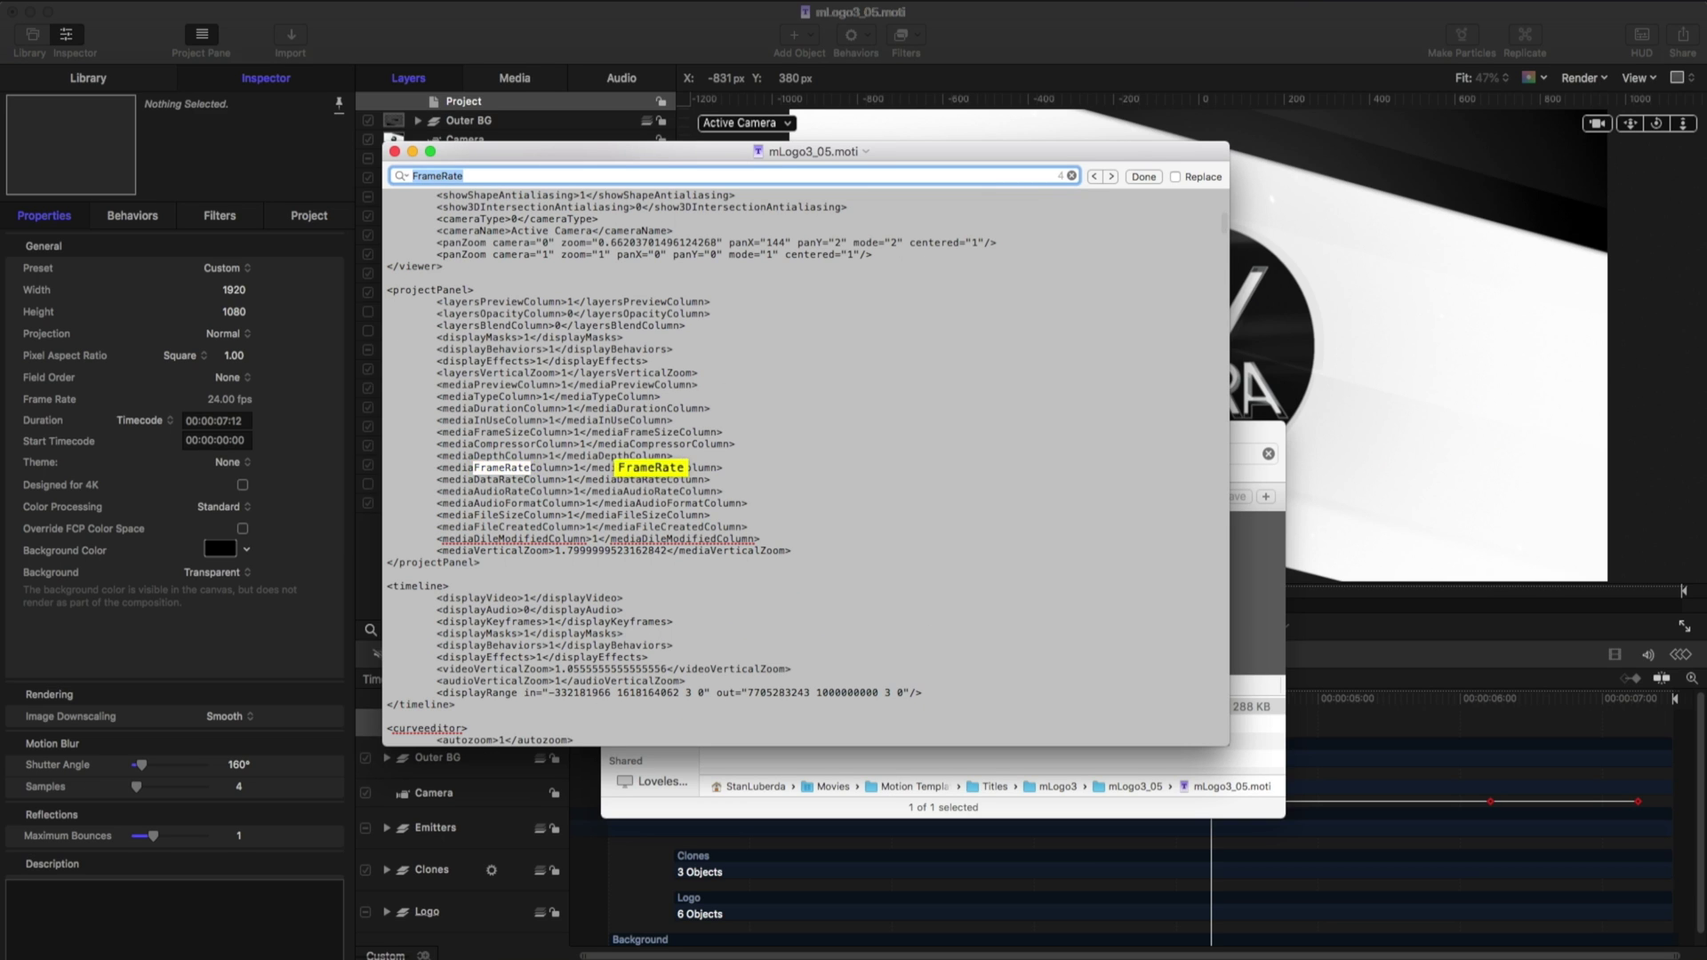
key(Return)
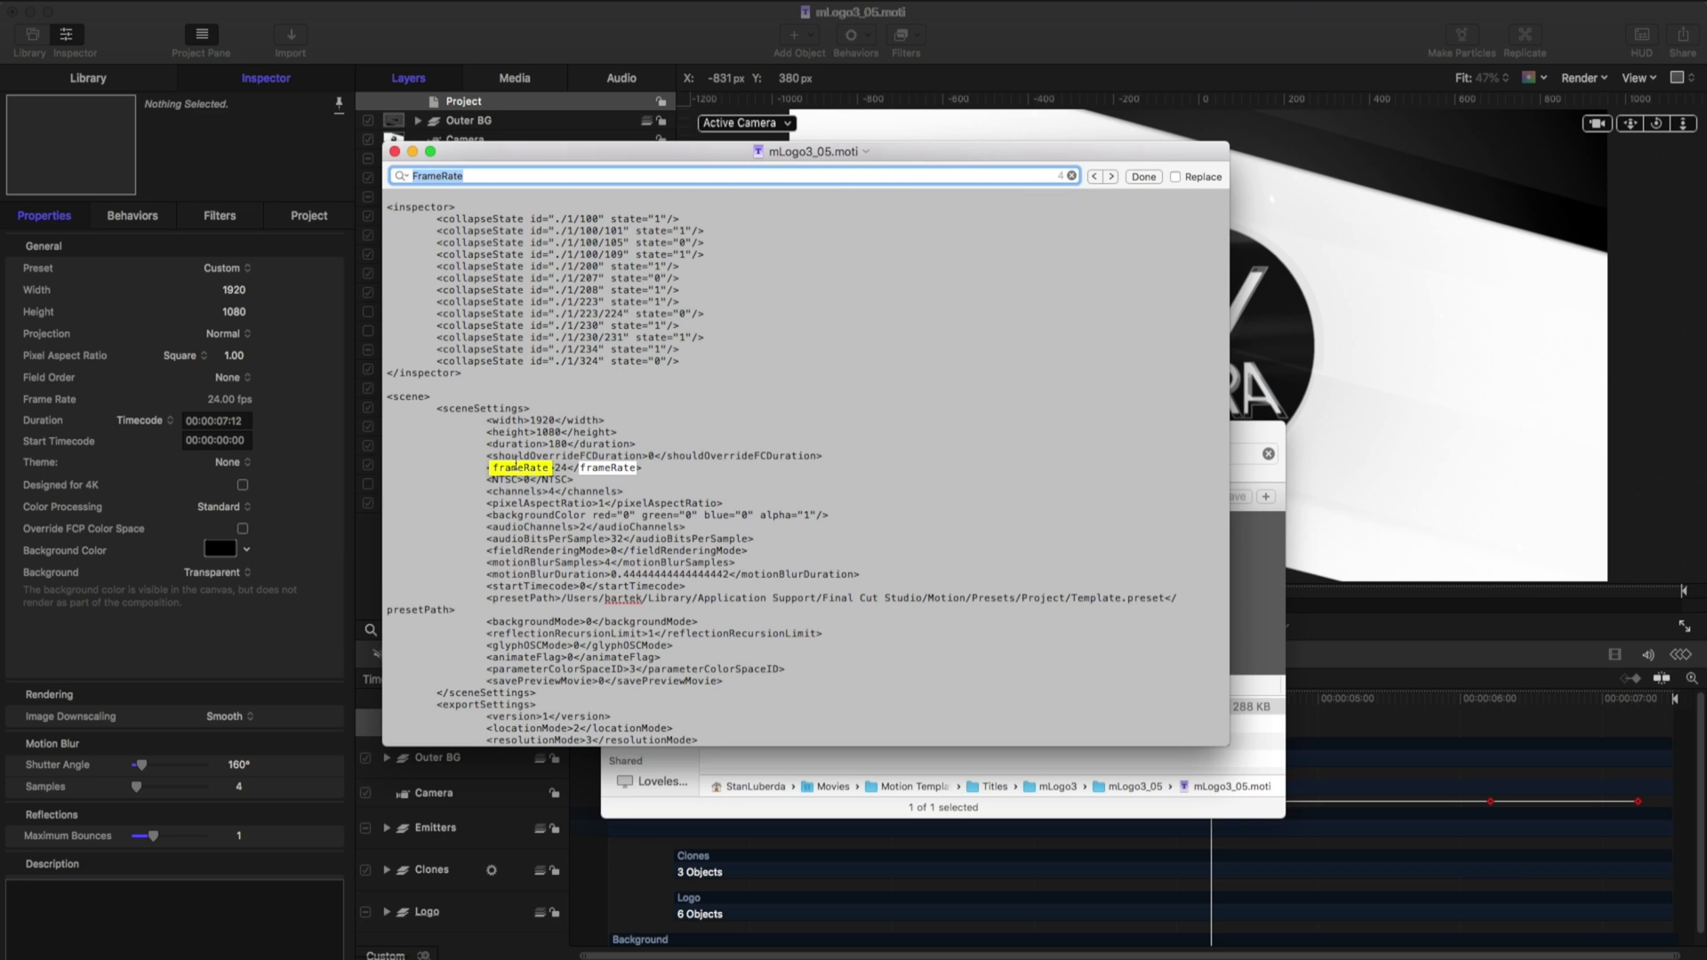
click(532, 466)
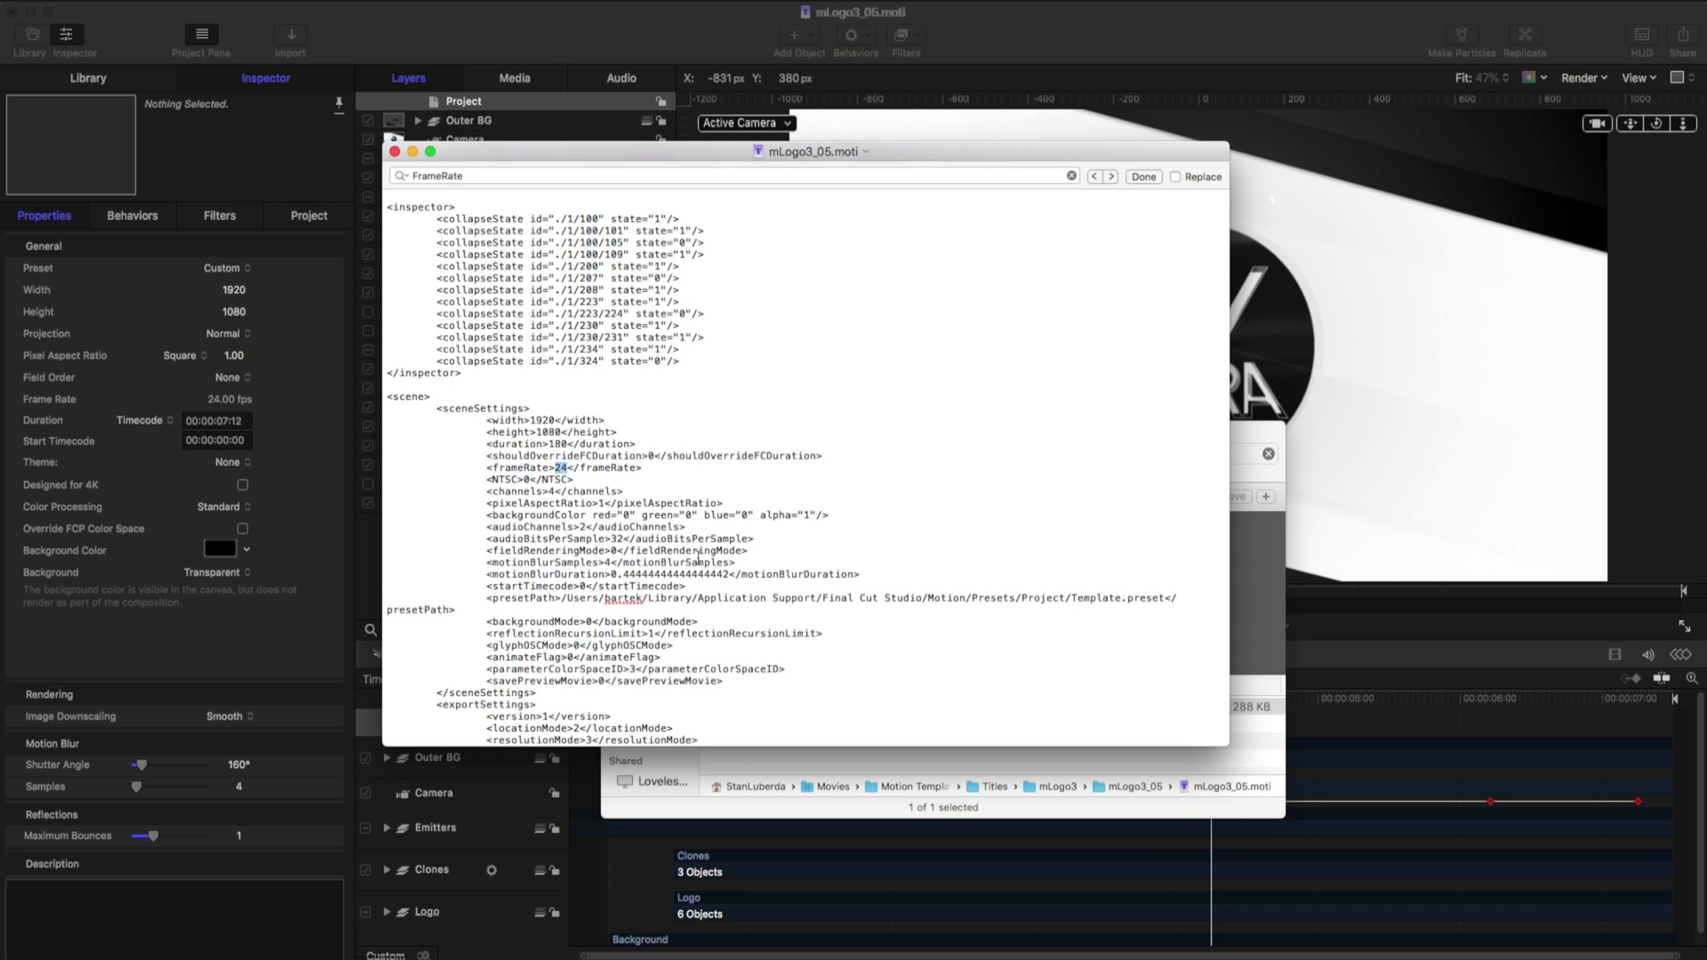
text(60)
key(super+s)
- Close the XML, then close and reopen mLogo3_05.moti to check its 60.00 fps frame rate
click(397, 152)
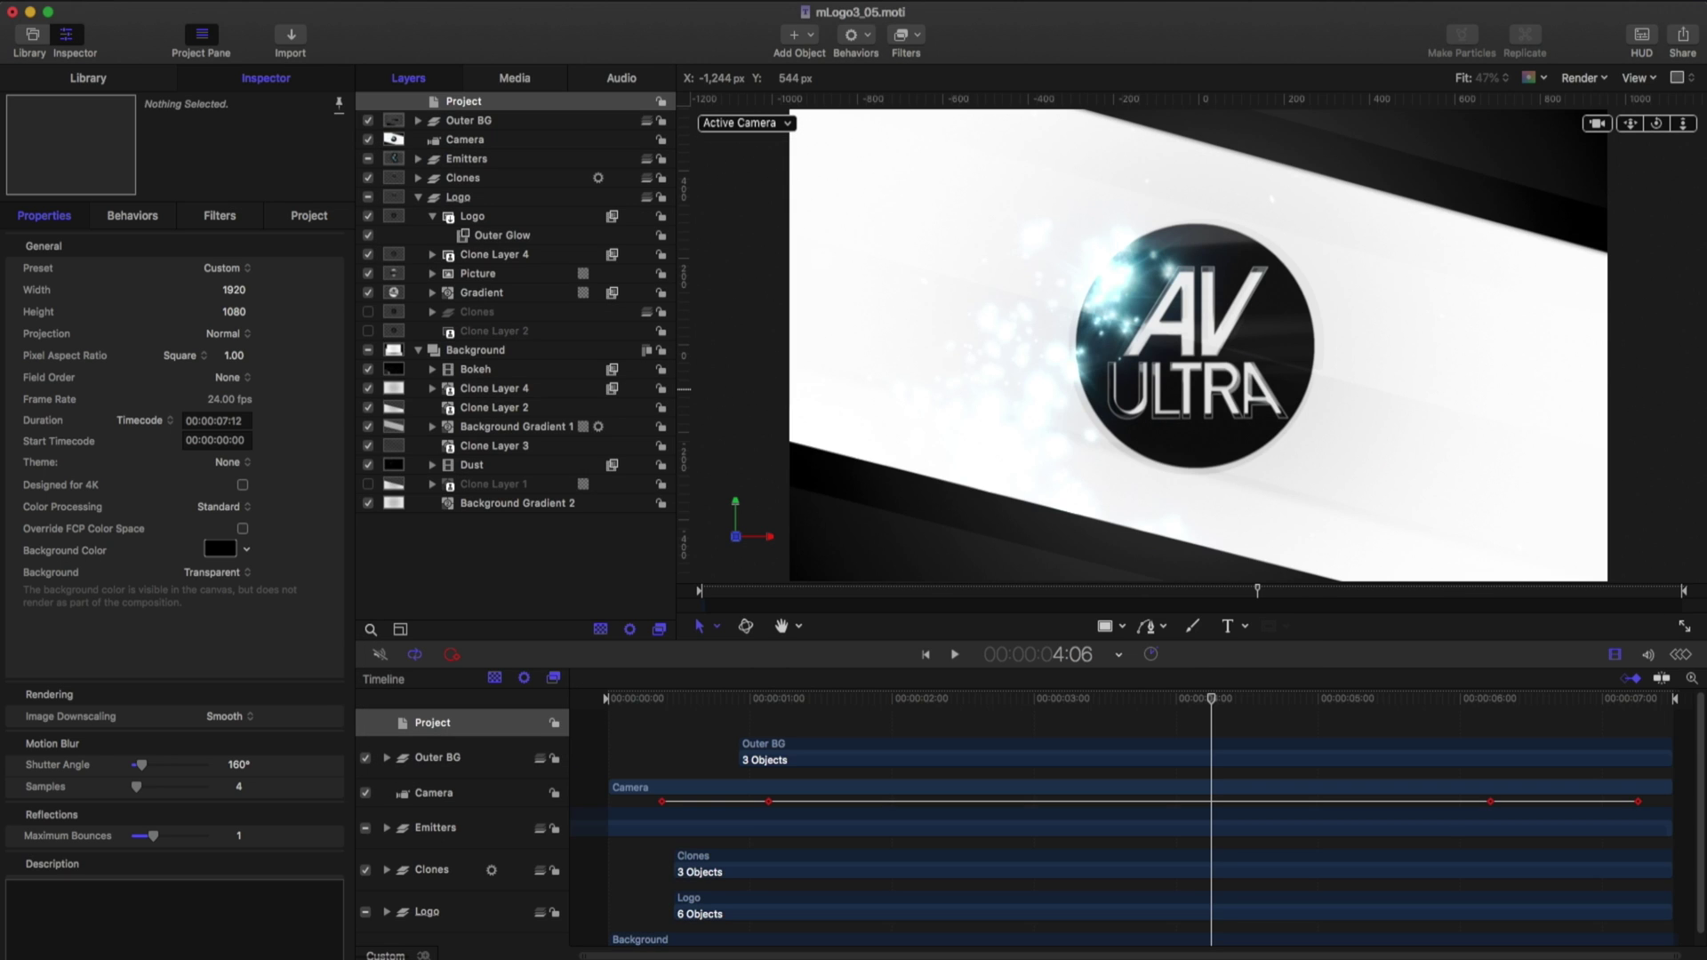
click(111, 1)
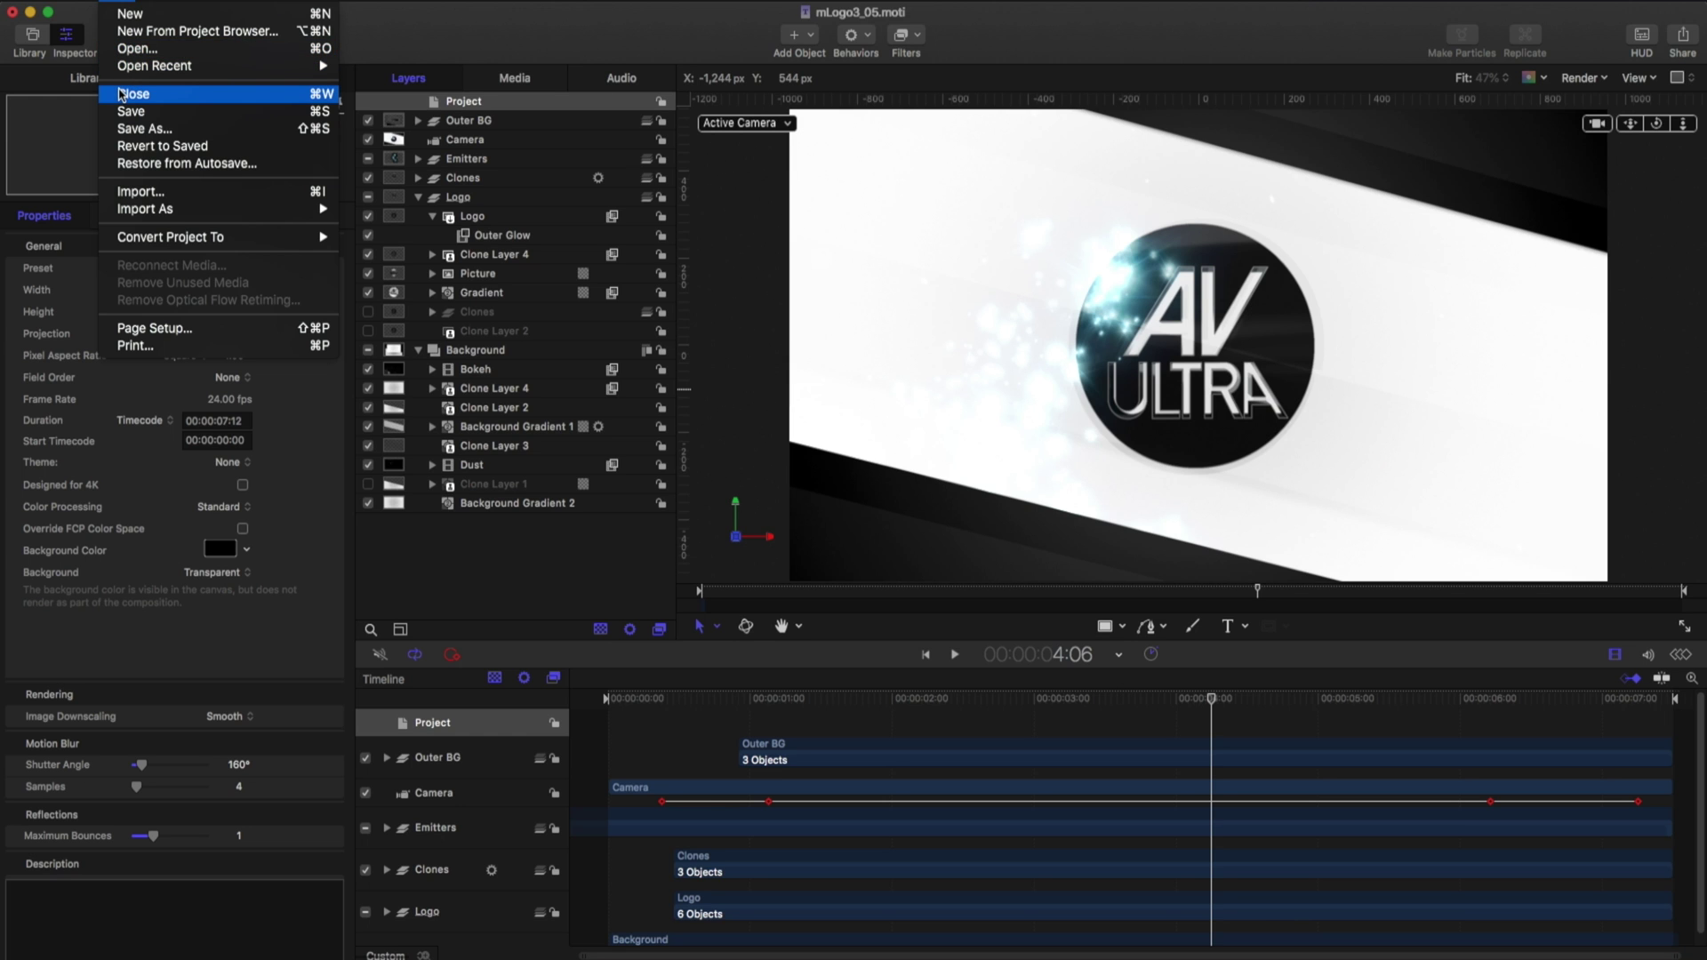
click(133, 93)
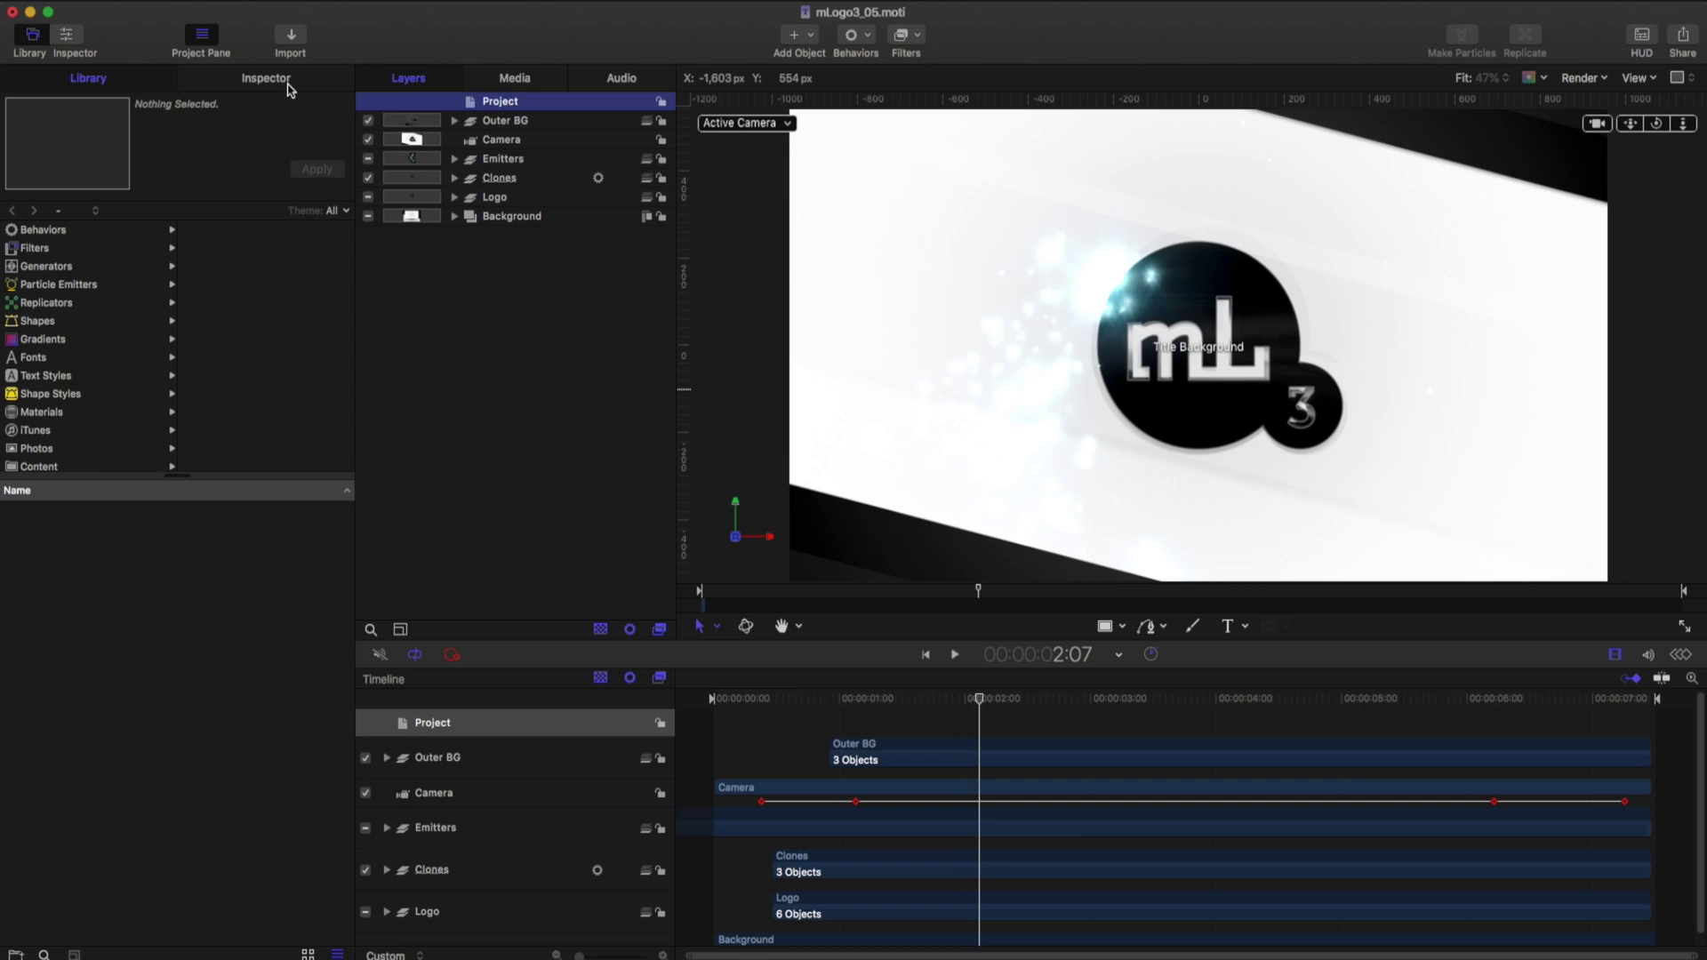
click(267, 77)
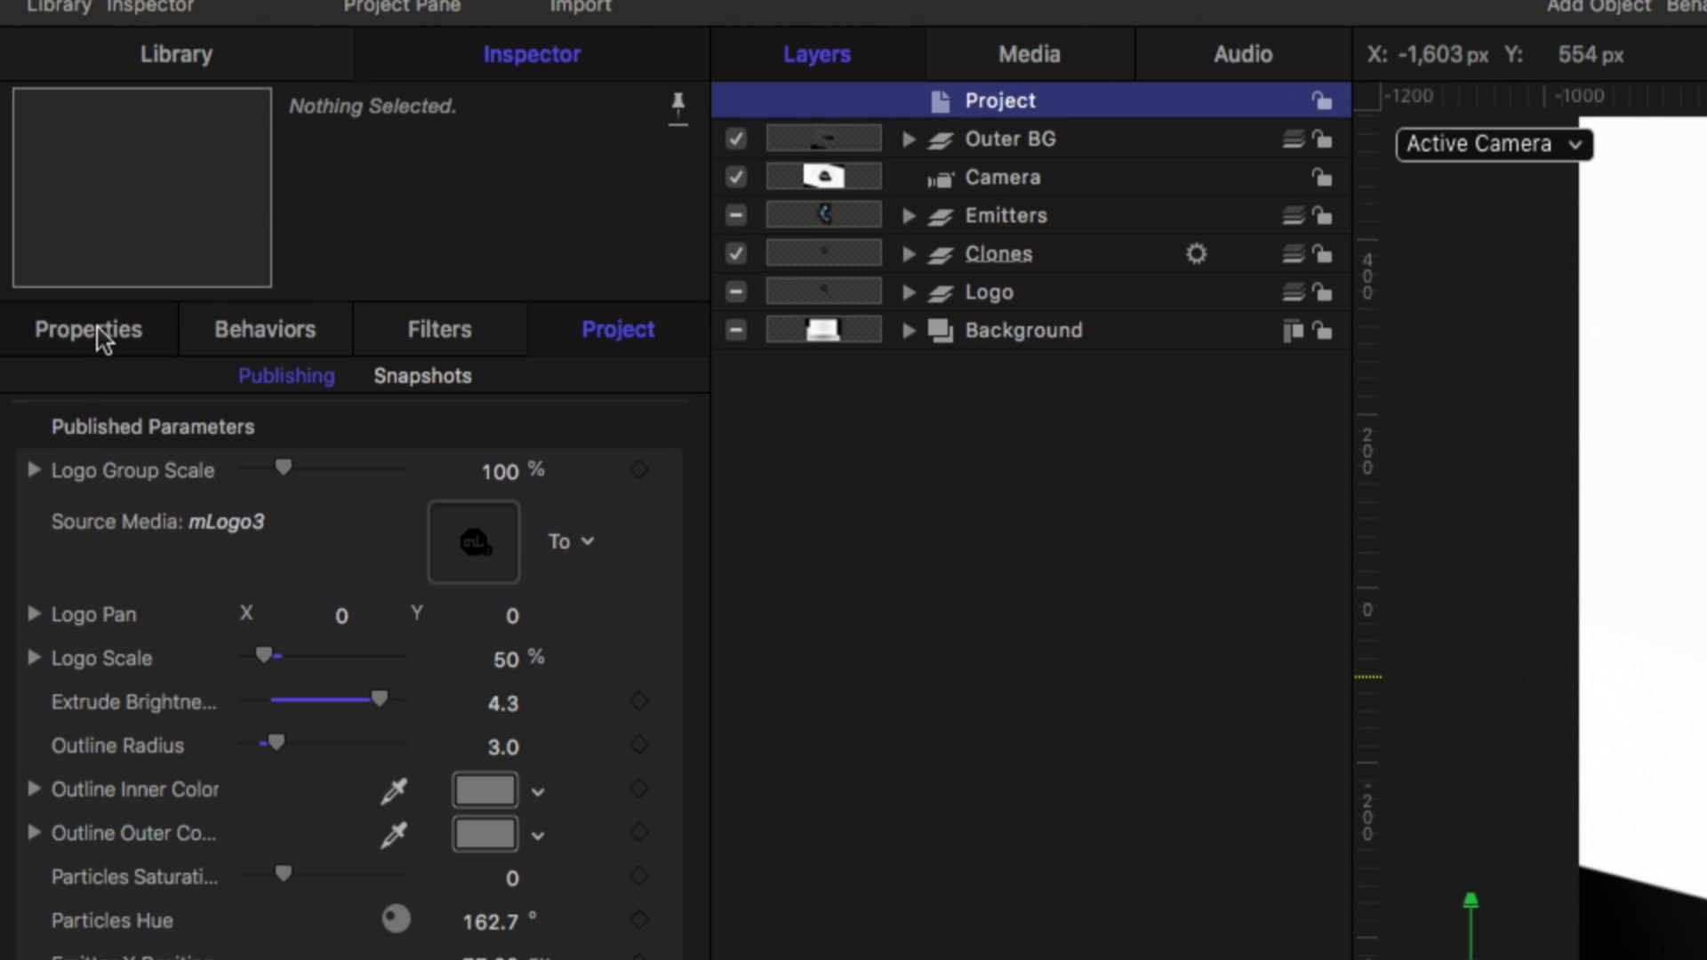